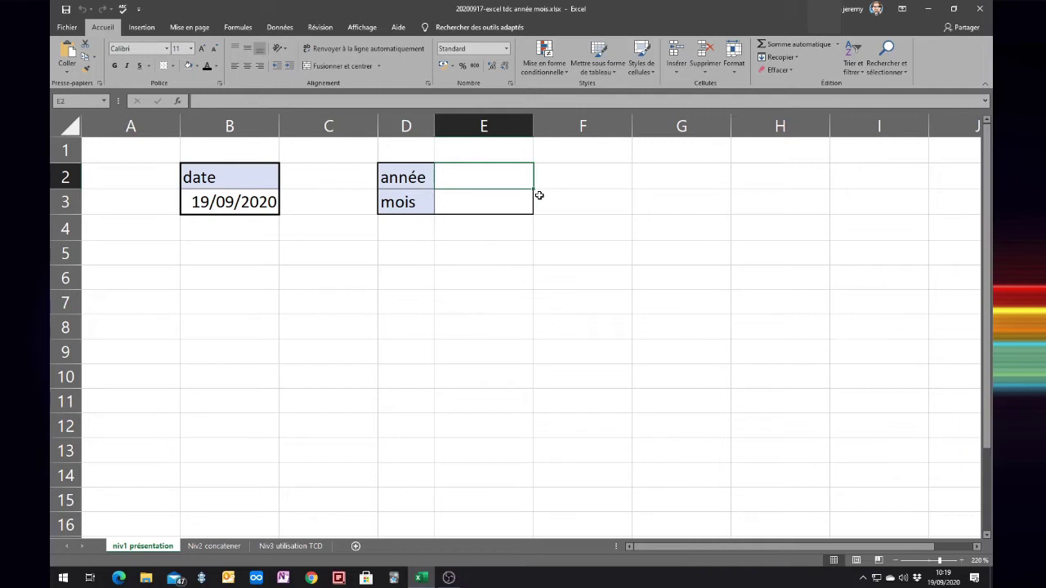
Extract the year of the date in B3 into cell E2 with the formula =ANNEE(B3).
{"action": "type", "text": "="}
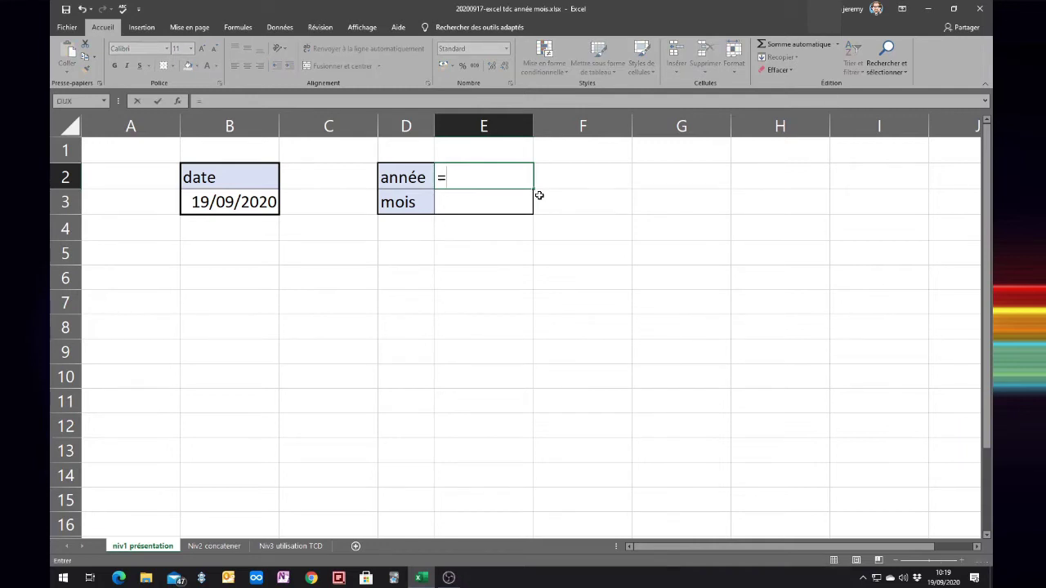
{"action": "type", "text": "ann"}
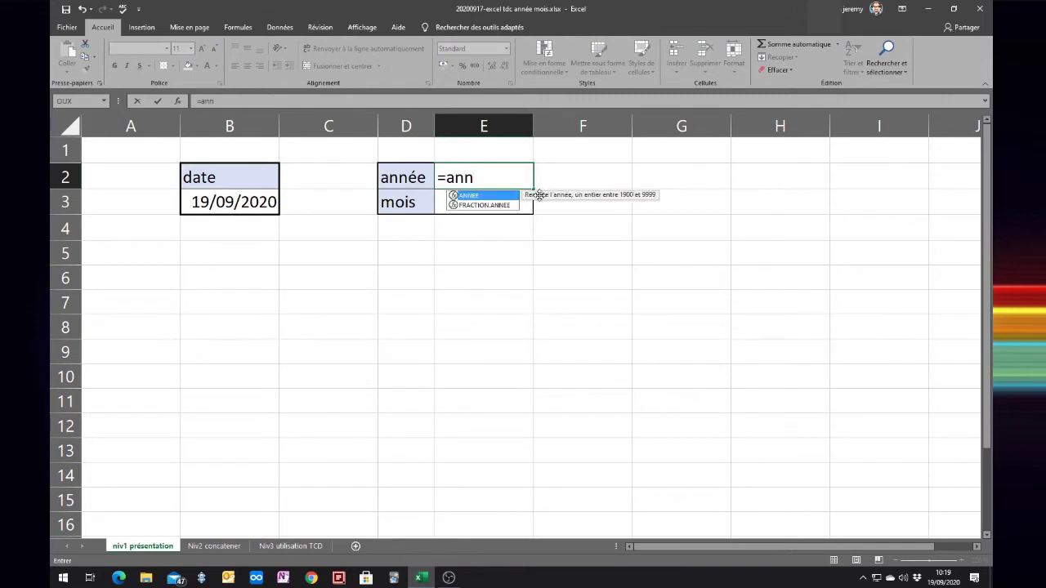
{"action": "type", "text": "ee("}
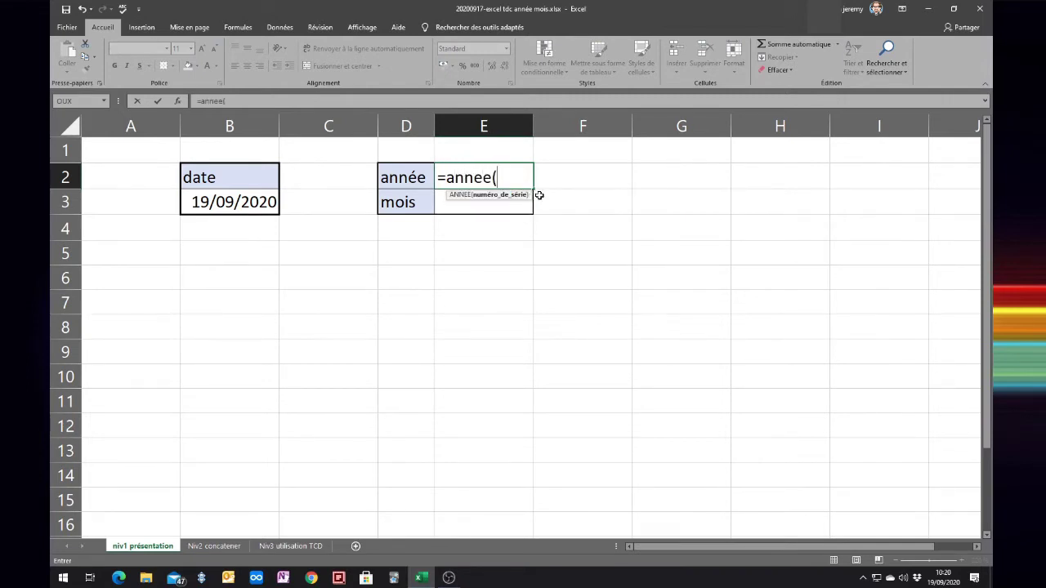
{"action": "left_click", "coordinate": [224, 208]}
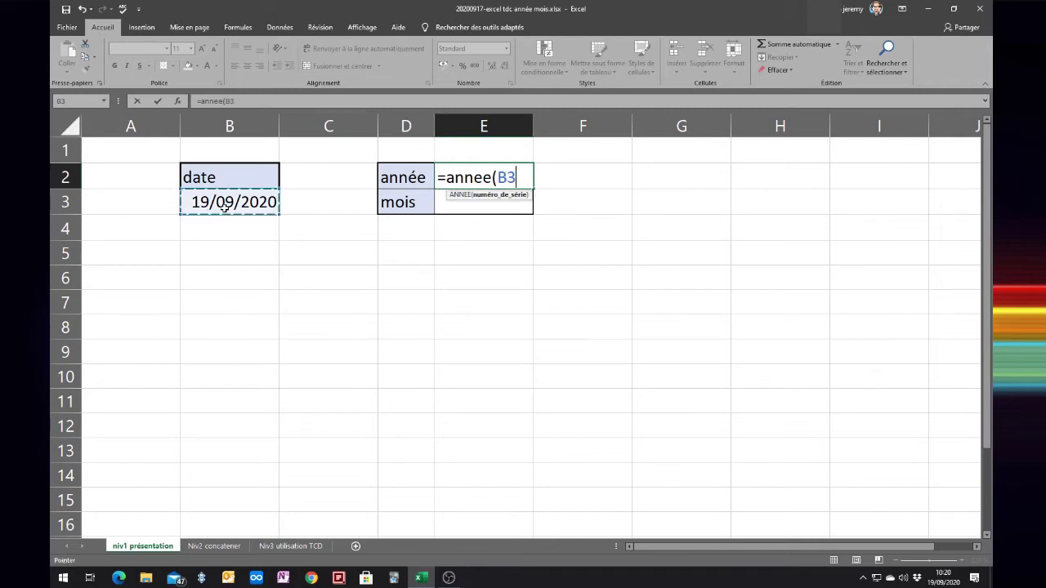
{"action": "type", "text": ")"}
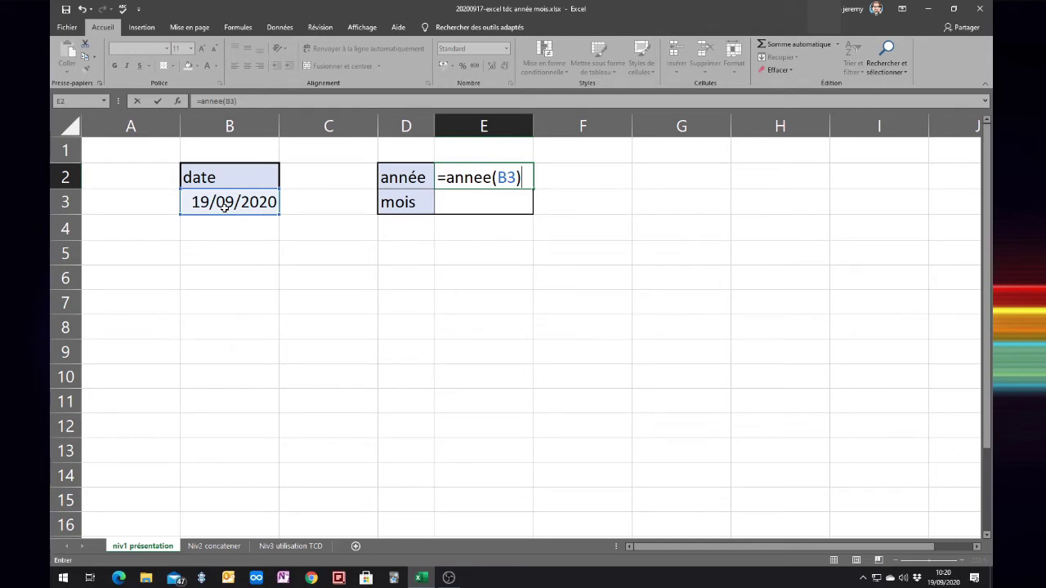
{"action": "key", "text": "Return"}
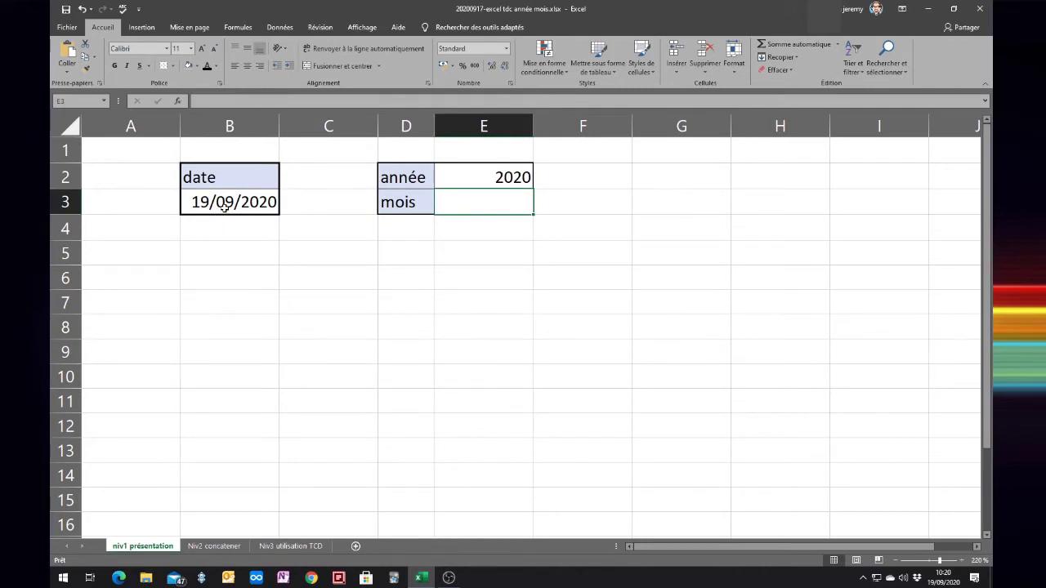
Extract the month of the date in B3 into cell E3 with the formula =MOIS(B3).
{"action": "type", "text": "="}
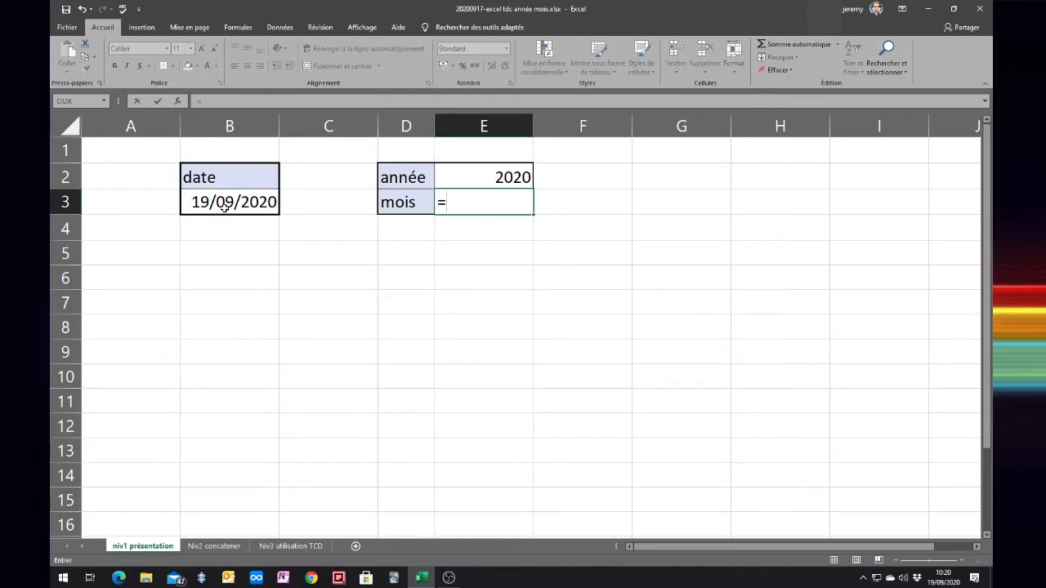
{"action": "type", "text": "mois("}
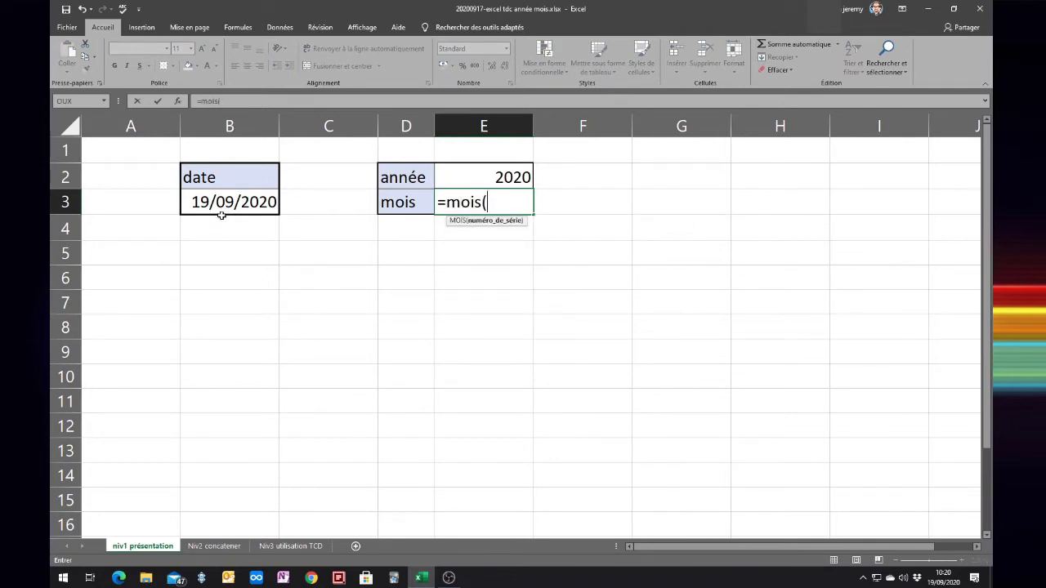
{"action": "left_click", "coordinate": [222, 206]}
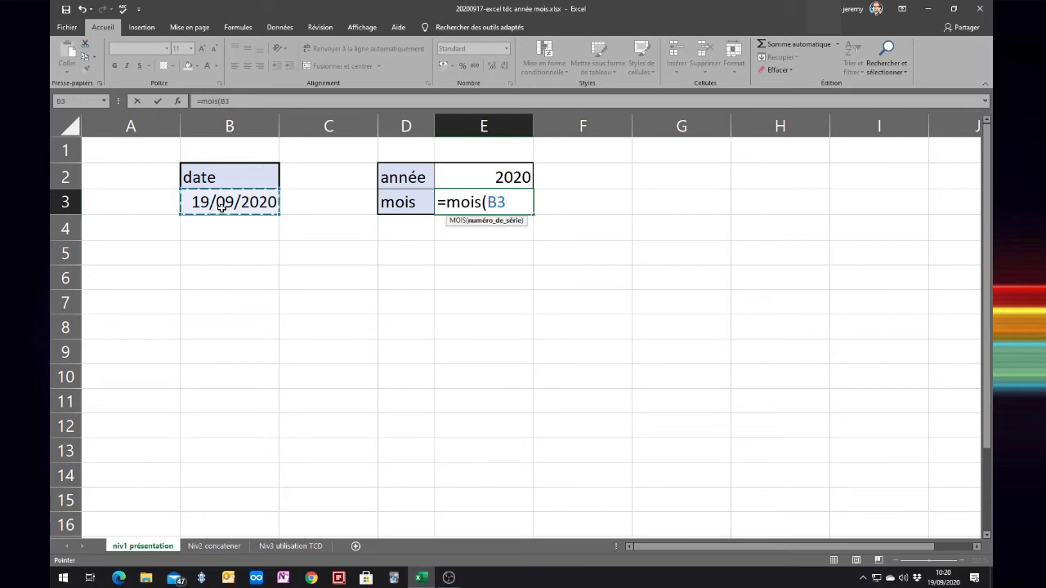
{"action": "type", "text": ")"}
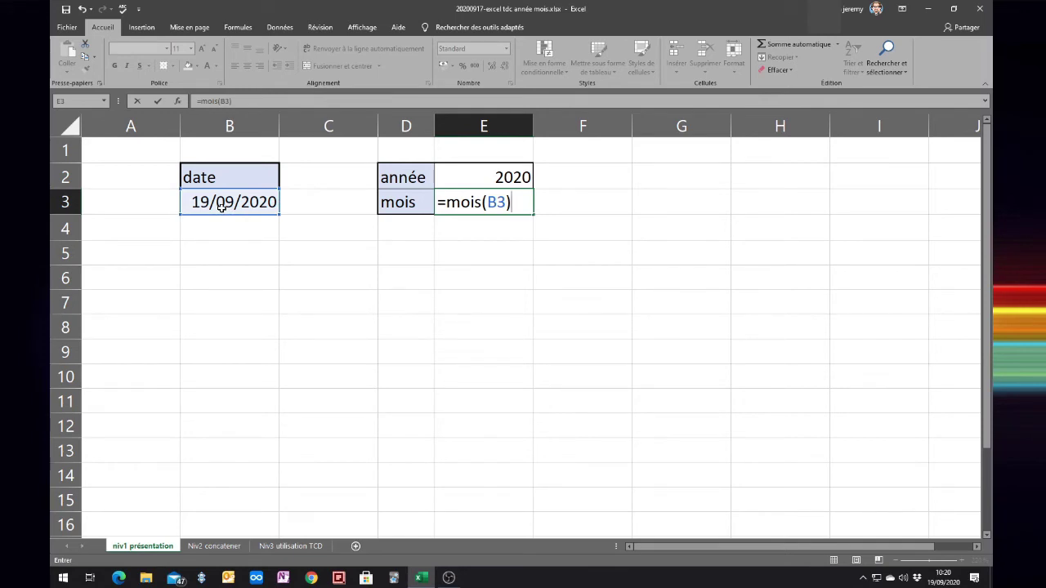
{"action": "key", "text": "Return"}
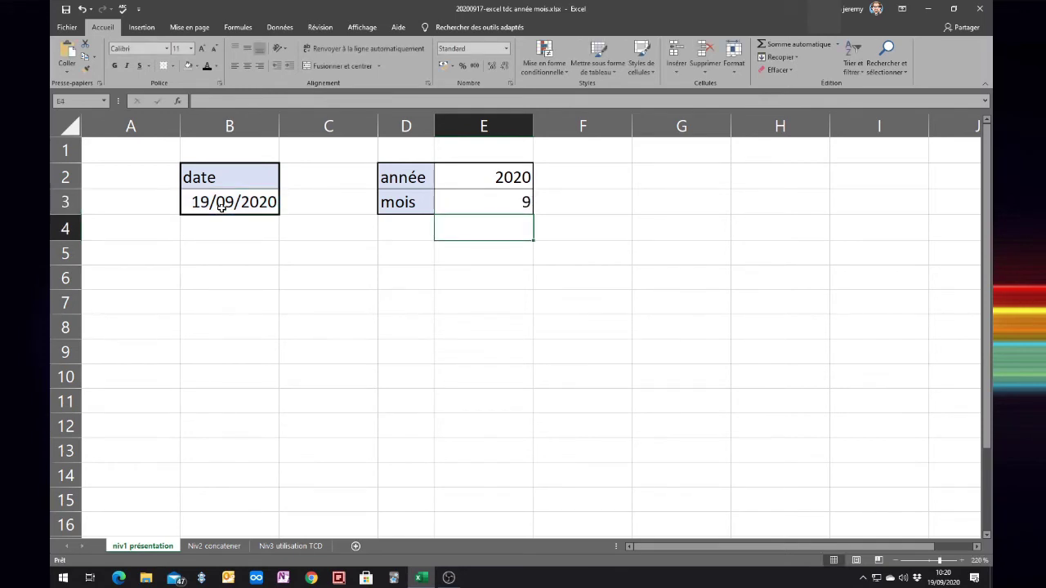
Change the date in cell B3 to 01/01/2020 to test the year and month formulas.
{"action": "key", "text": "Left"}
{"action": "key", "text": "Left"}
{"action": "key", "text": "Left"}
{"action": "key", "text": "Up"}
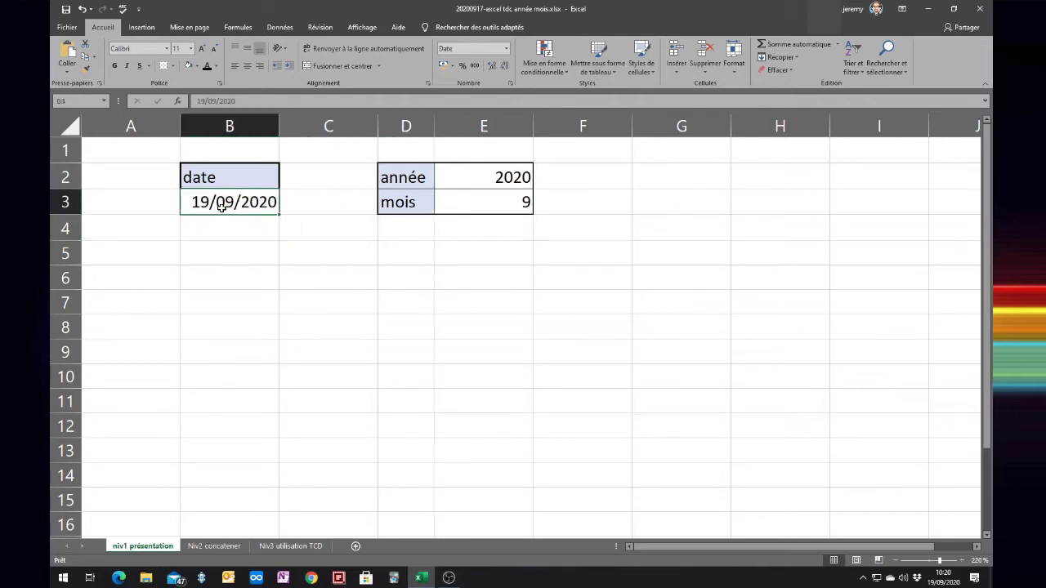
{"action": "type", "text": "01/01/2020"}
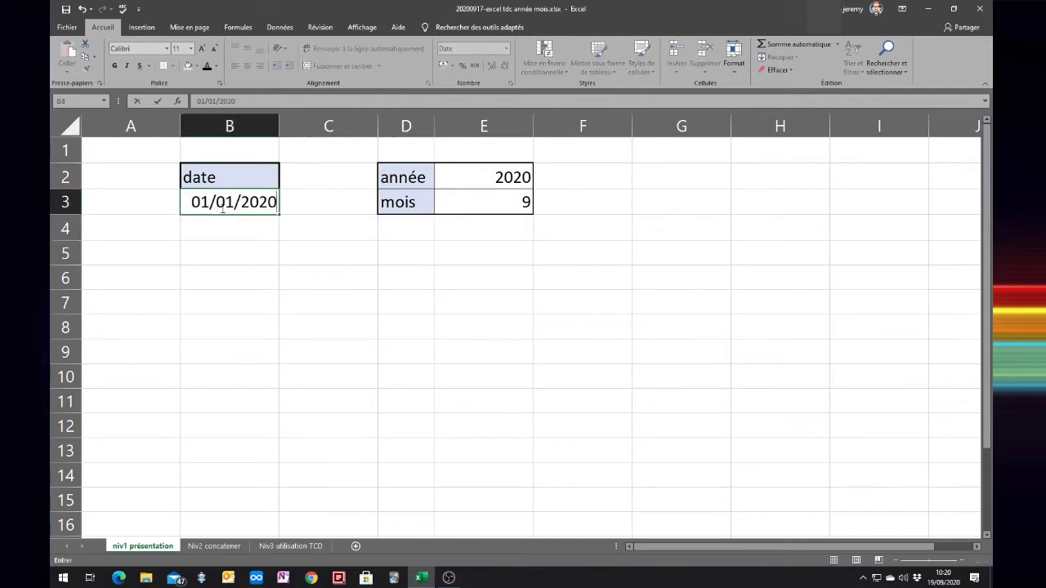
{"action": "key", "text": "Return"}
Set the date in cell B3 to 09/12/1998 to test both formulas with another year.
{"action": "left_click", "coordinate": [220, 207]}
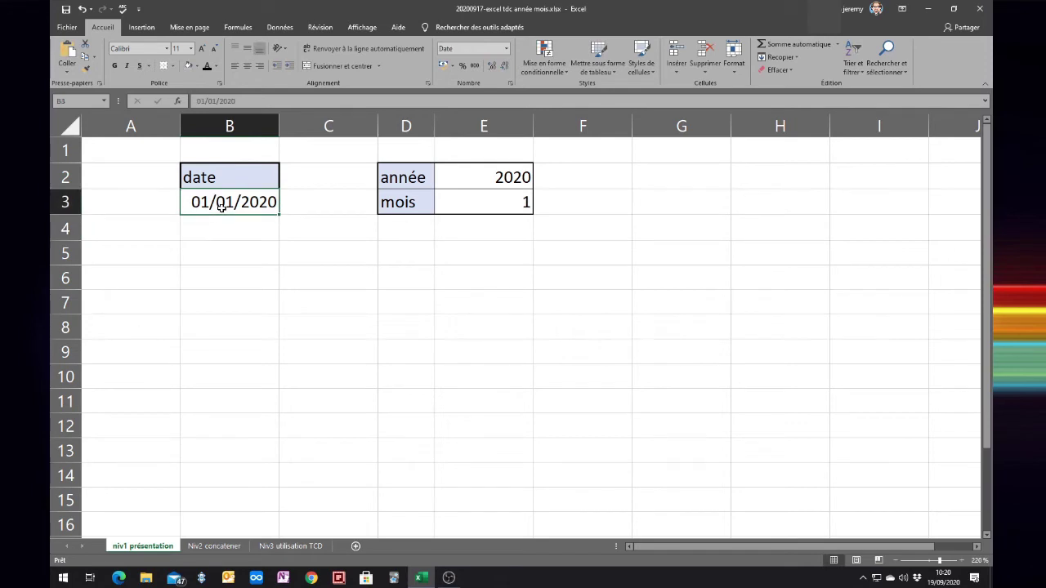
{"action": "type", "text": "09/12/"}
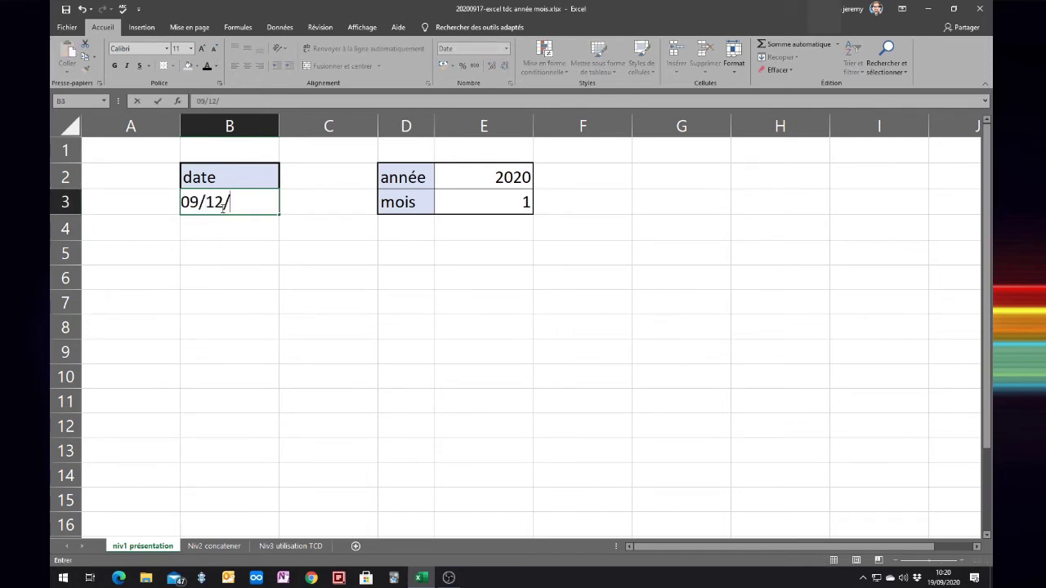
{"action": "type", "text": "1998"}
{"action": "key", "text": "Return"}
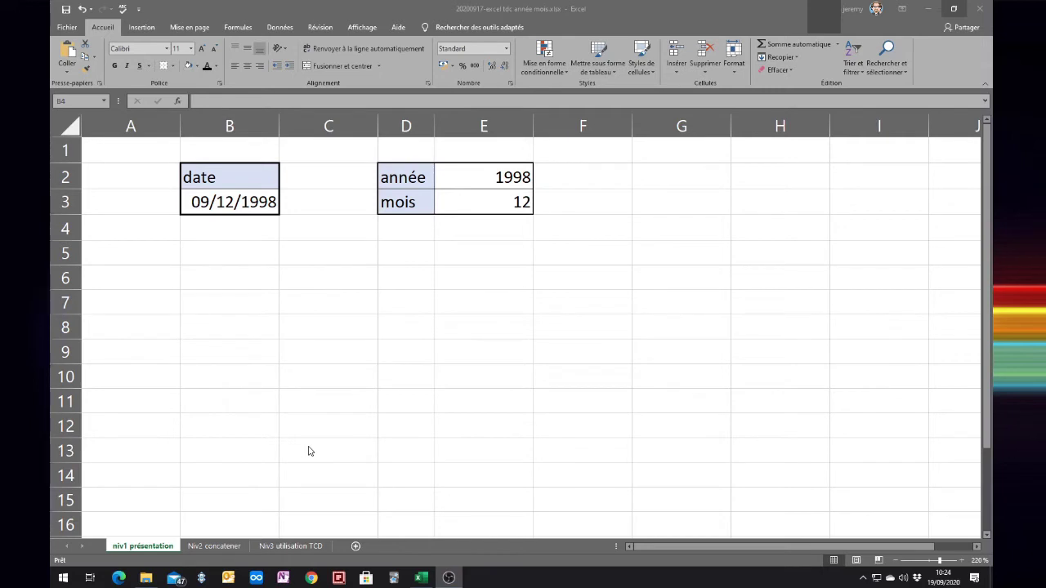
{"action": "left_click", "coordinate": [210, 548]}
{"action": "left_click", "coordinate": [211, 545]}
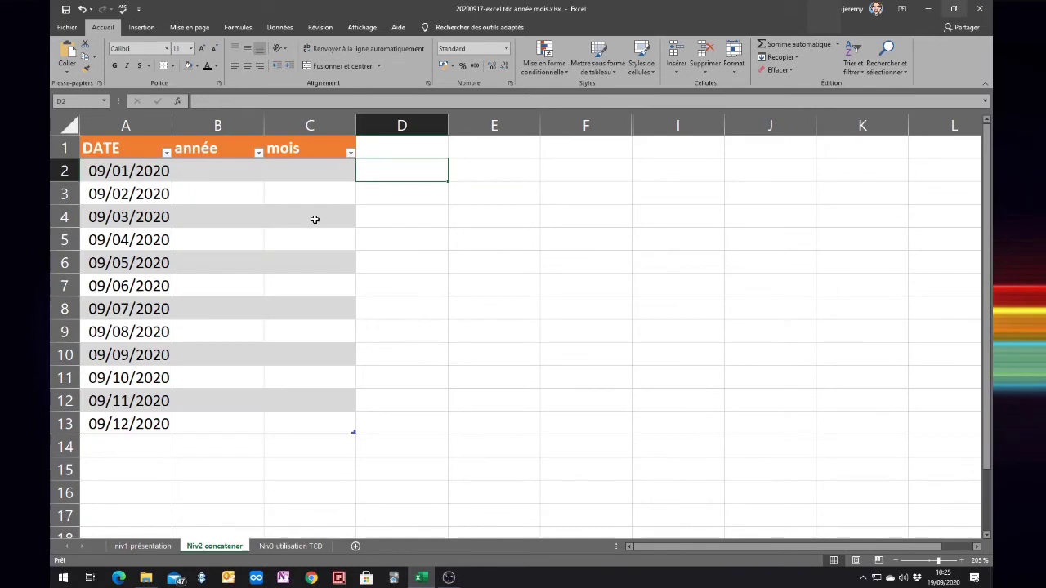
{"action": "left_click_drag", "start_coordinate": [133, 171], "coordinate": [133, 418]}
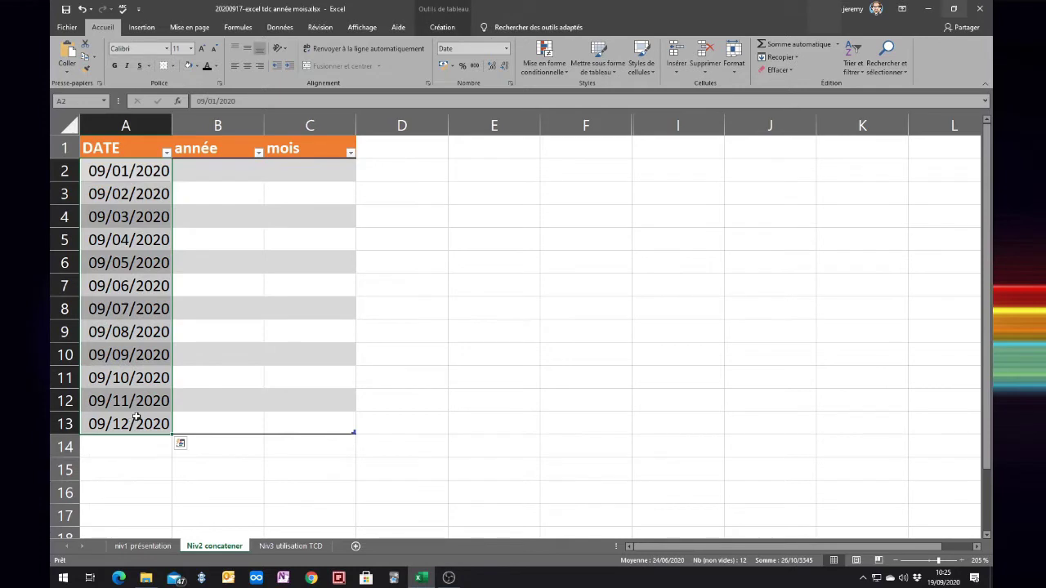
{"action": "left_click", "coordinate": [218, 173]}
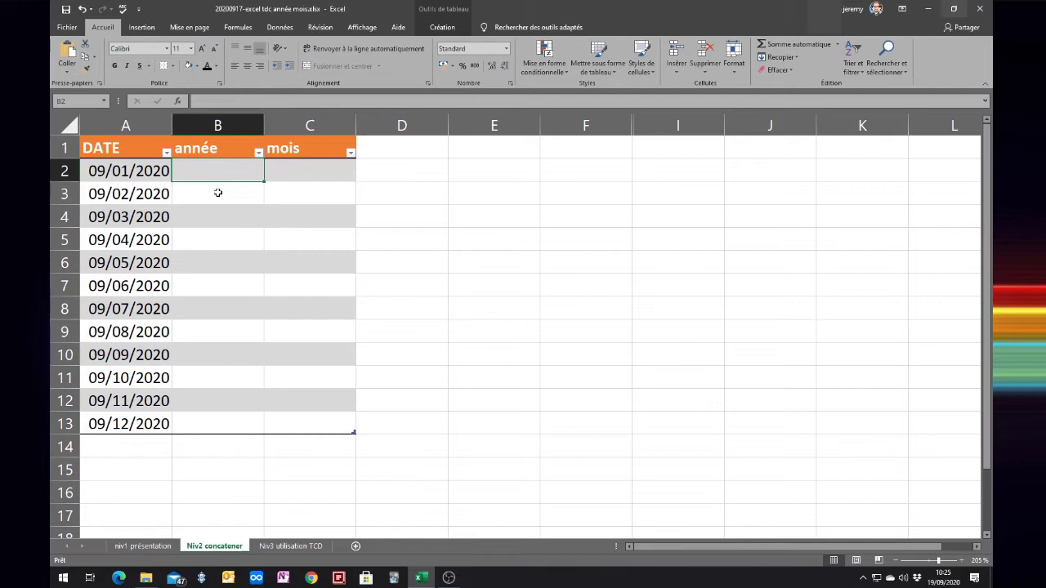
{"action": "type", "text": "=ann"}
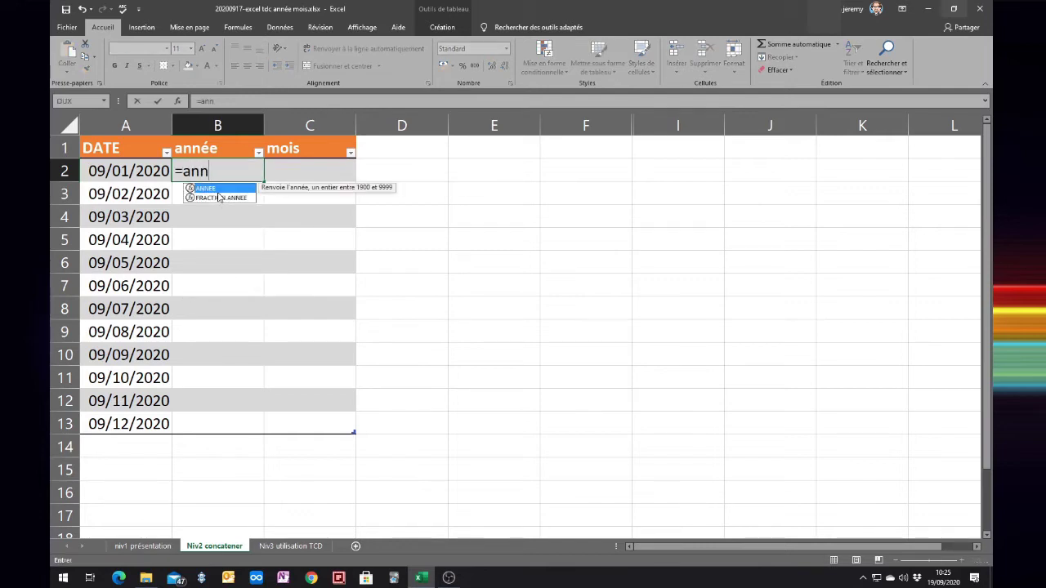
{"action": "type", "text": "ee("}
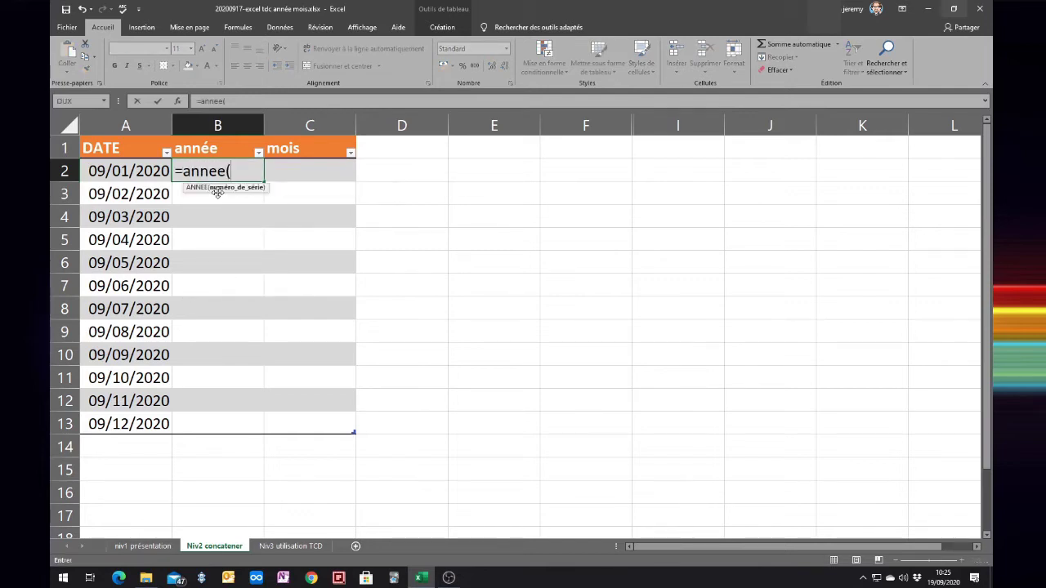
{"action": "key", "text": "Left"}
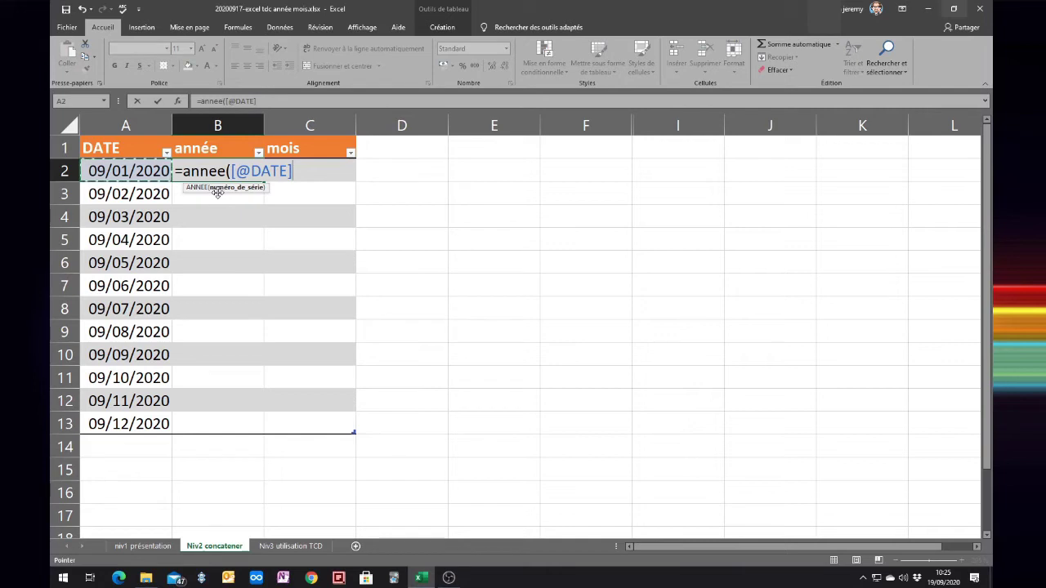
{"action": "type", "text": ")"}
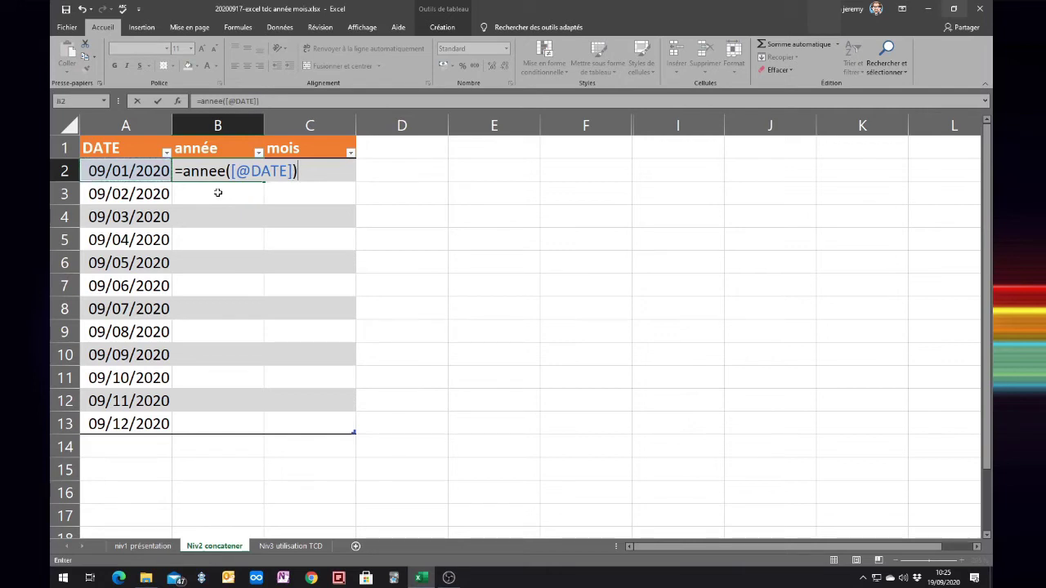
{"action": "key", "text": "Return"}
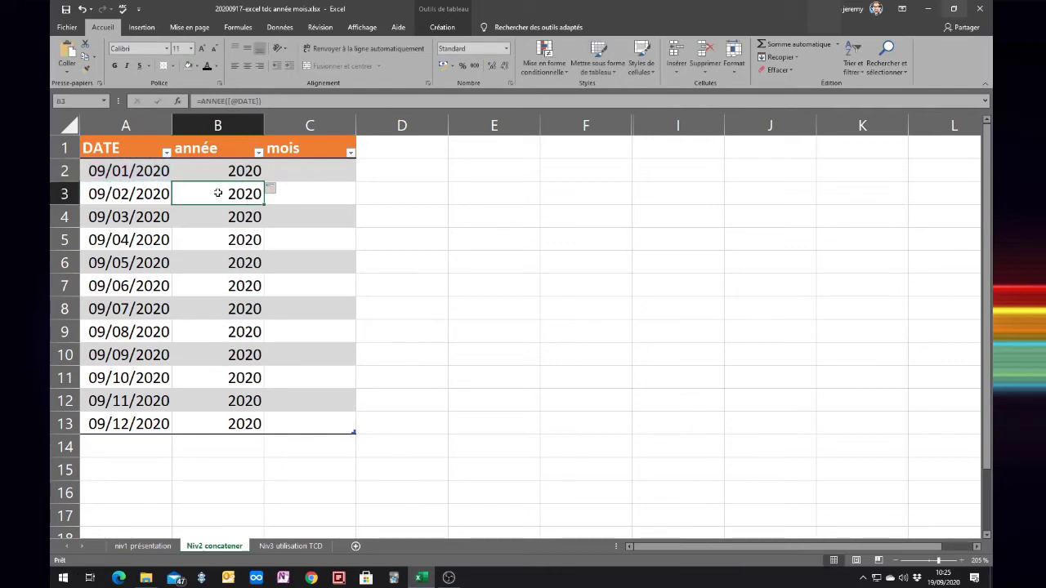
{"action": "key", "text": "Right"}
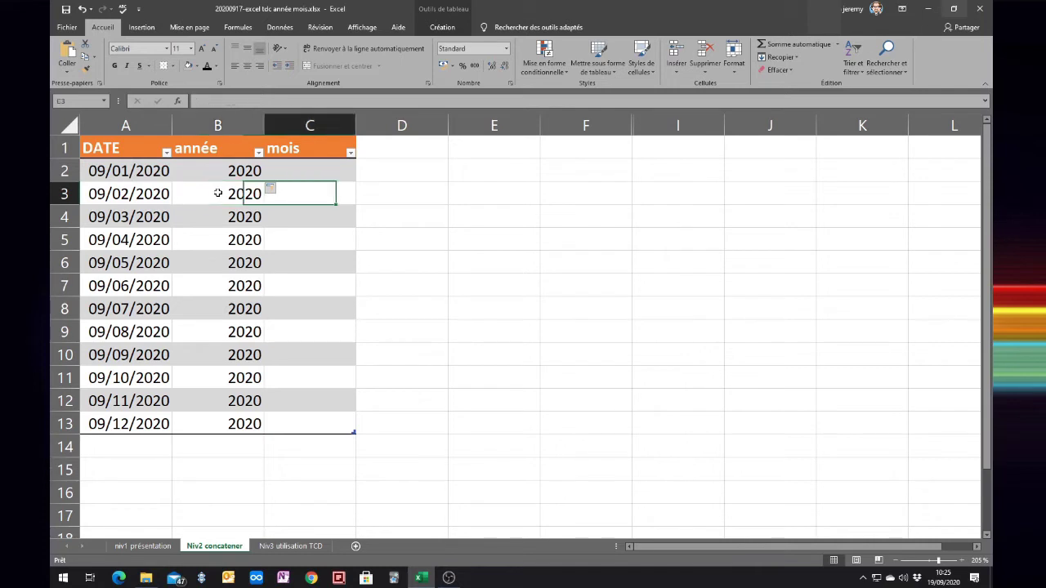
{"action": "key", "text": "Up"}
{"action": "type", "text": "=mois"}
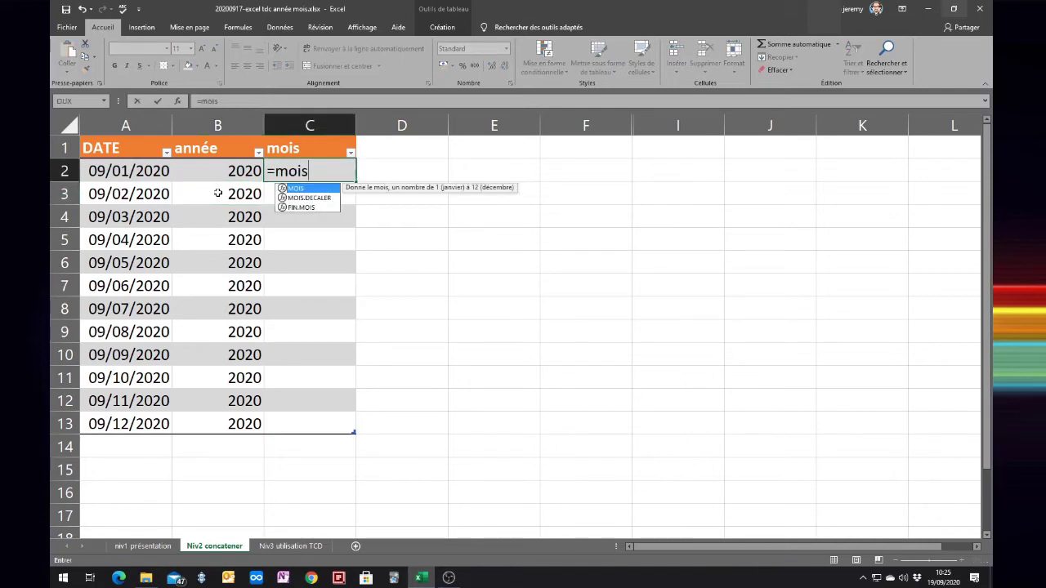
{"action": "type", "text": "("}
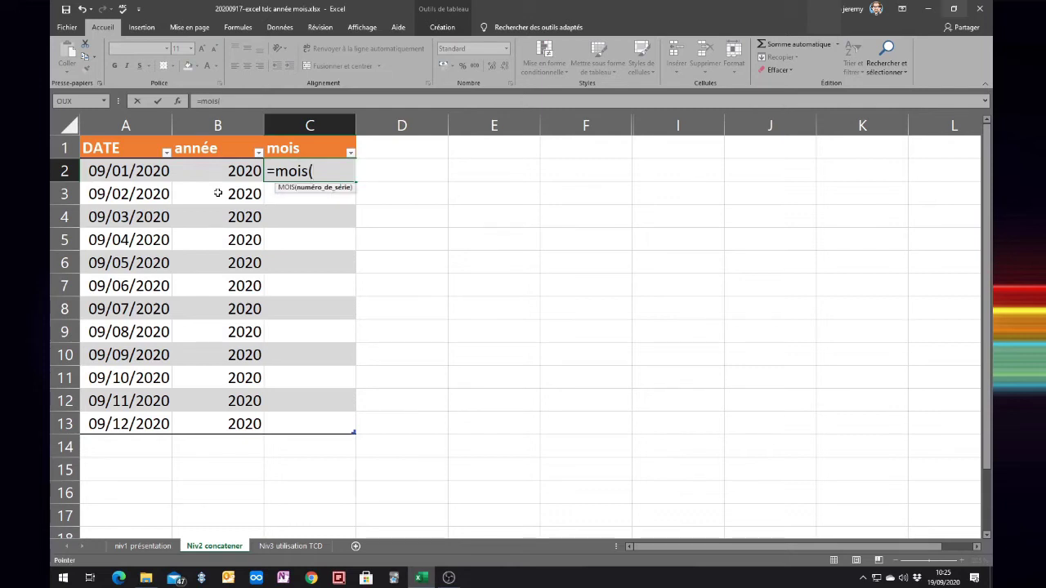
{"action": "key", "text": "Left"}
{"action": "key", "text": "Left"}
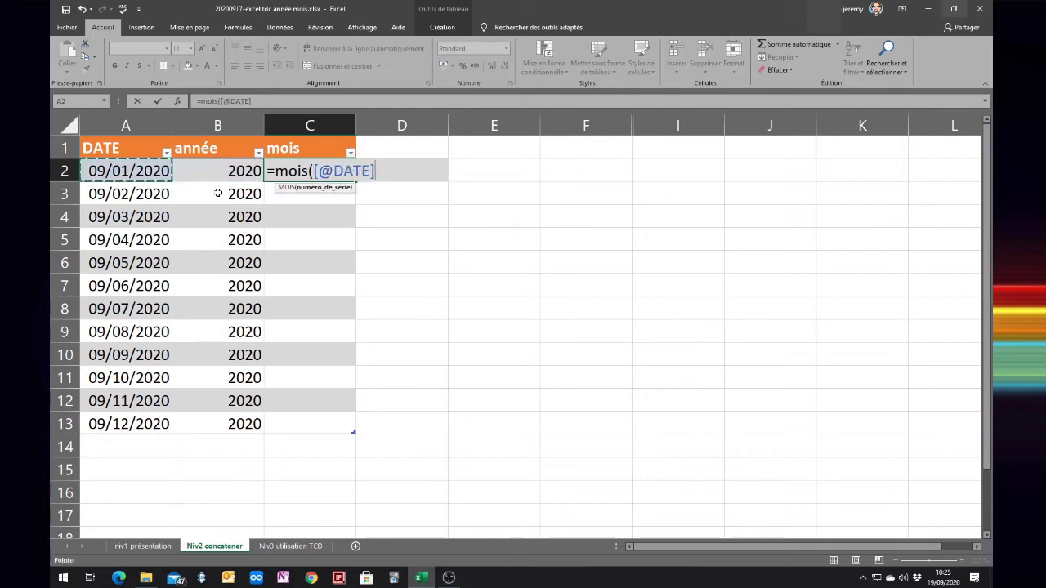
{"action": "type", "text": ")"}
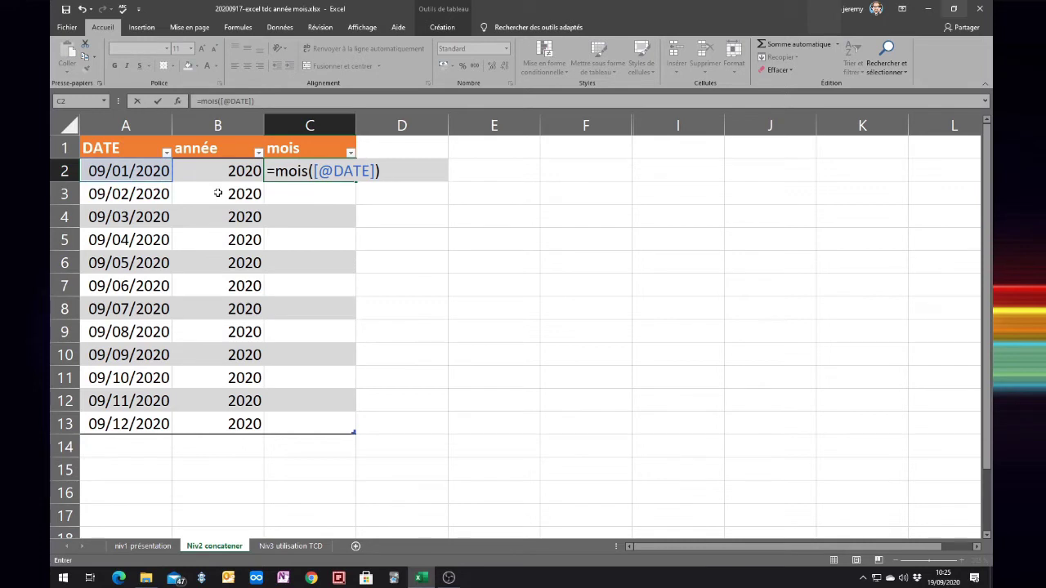
{"action": "key", "text": "Return"}
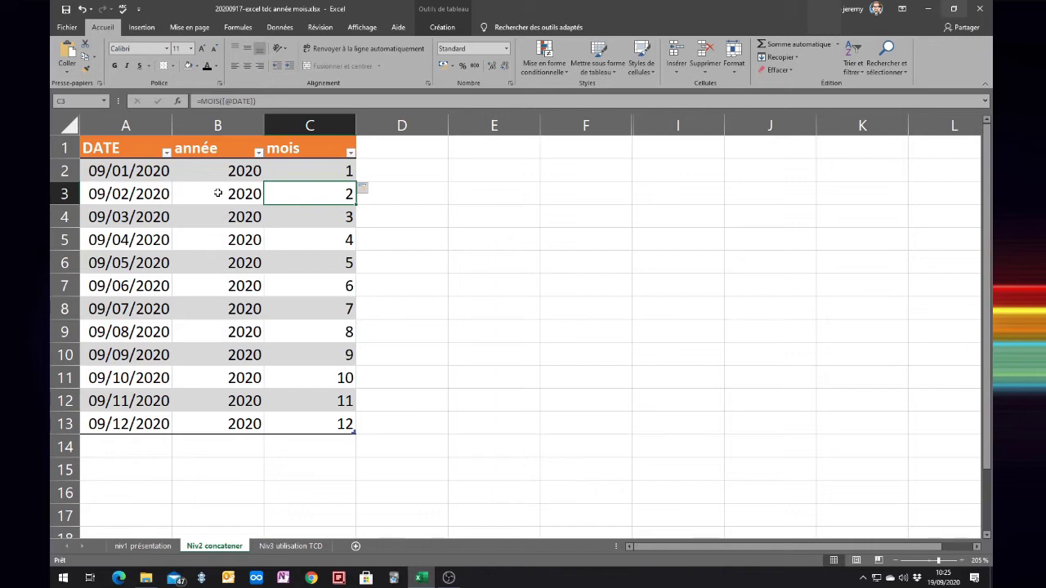
Go through the results in the mois column from the first to the last table row to examine their number of digits.
{"action": "key", "text": "Left"}
{"action": "key", "text": "Up"}
{"action": "key", "text": "Right"}
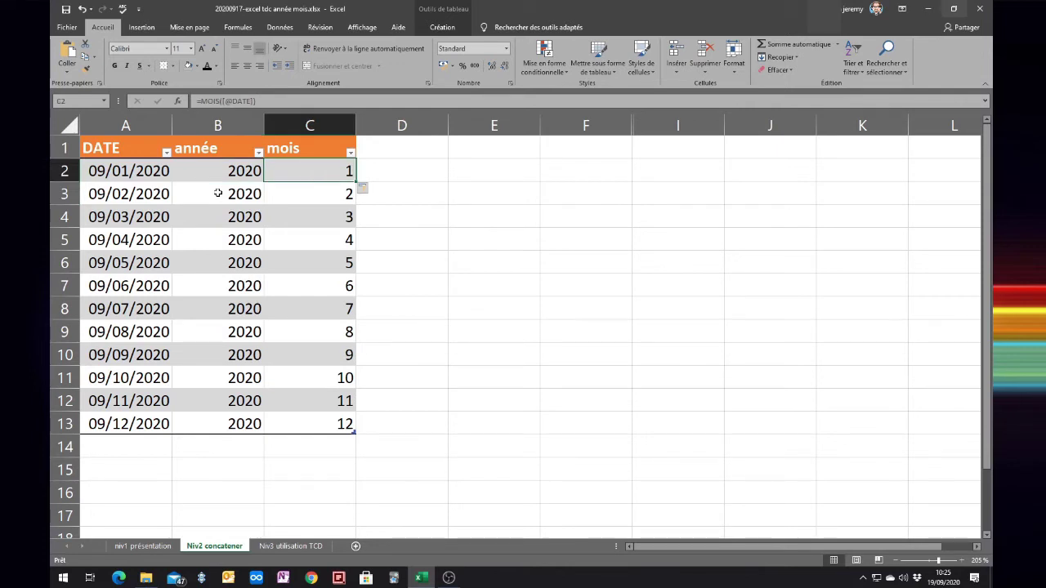
{"action": "key", "text": "Down"}
{"action": "key", "text": "Down"}
{"action": "key", "text": "Down"}
{"action": "key", "text": "Down"}
{"action": "key", "text": "Down"}
{"action": "key", "text": "Down"}
{"action": "key", "text": "Down"}
{"action": "key", "text": "Down"}
{"action": "key", "text": "Down"}
{"action": "key", "text": "Down"}
{"action": "key", "text": "Down"}
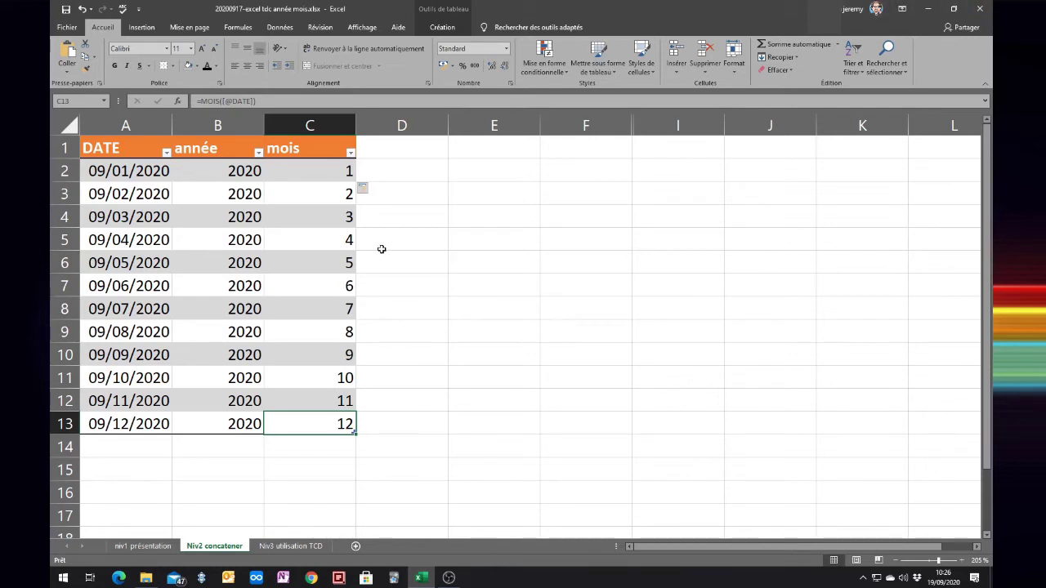
Unhide the columns hidden between F and I and select the "00" format example in G3.
{"action": "left_click_drag", "start_coordinate": [618, 125], "coordinate": [675, 125]}
{"action": "right_click", "coordinate": [650, 126]}
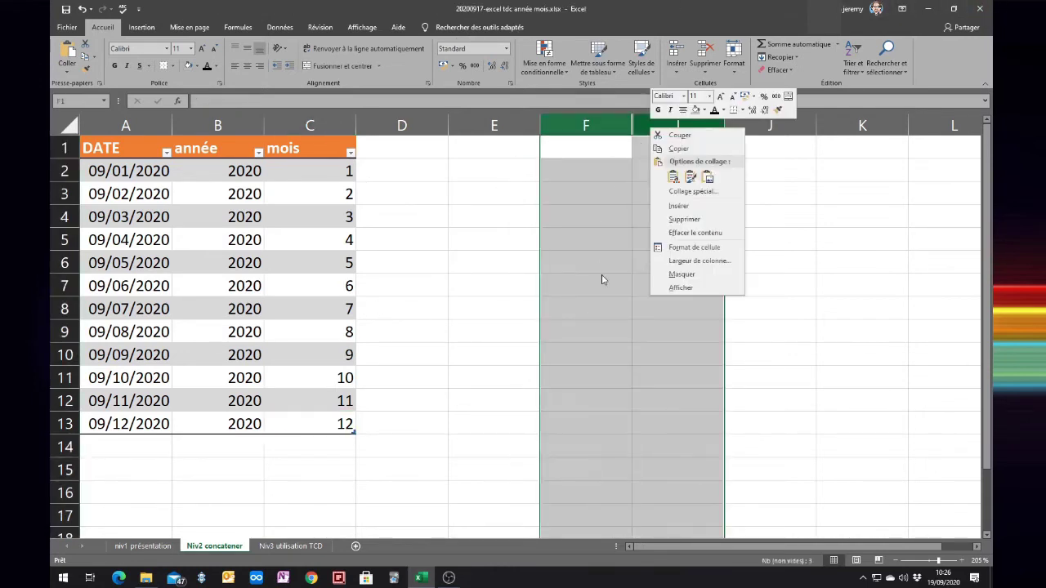
{"action": "left_click", "coordinate": [680, 288]}
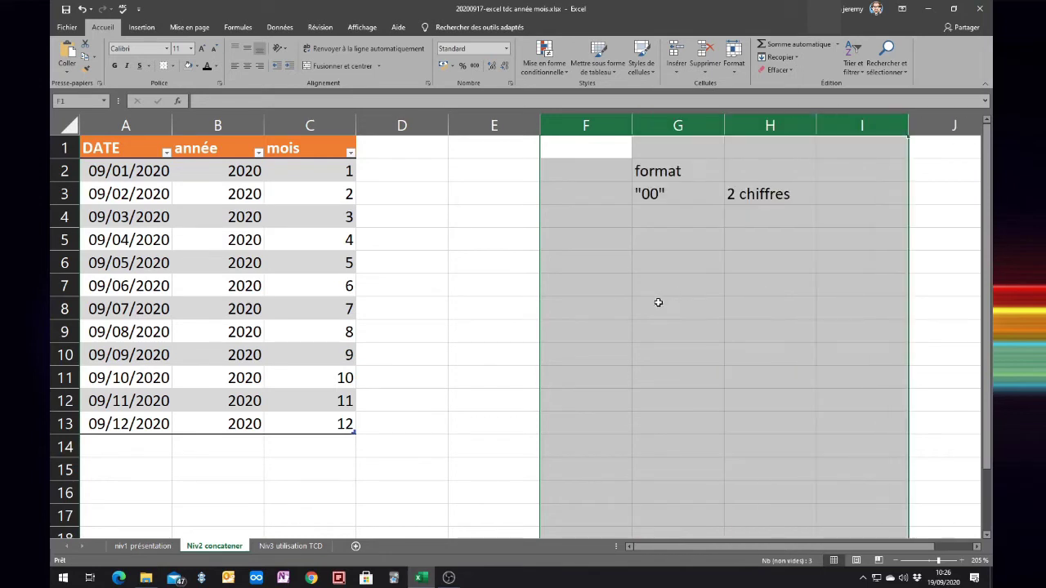
{"action": "left_click", "coordinate": [661, 195]}
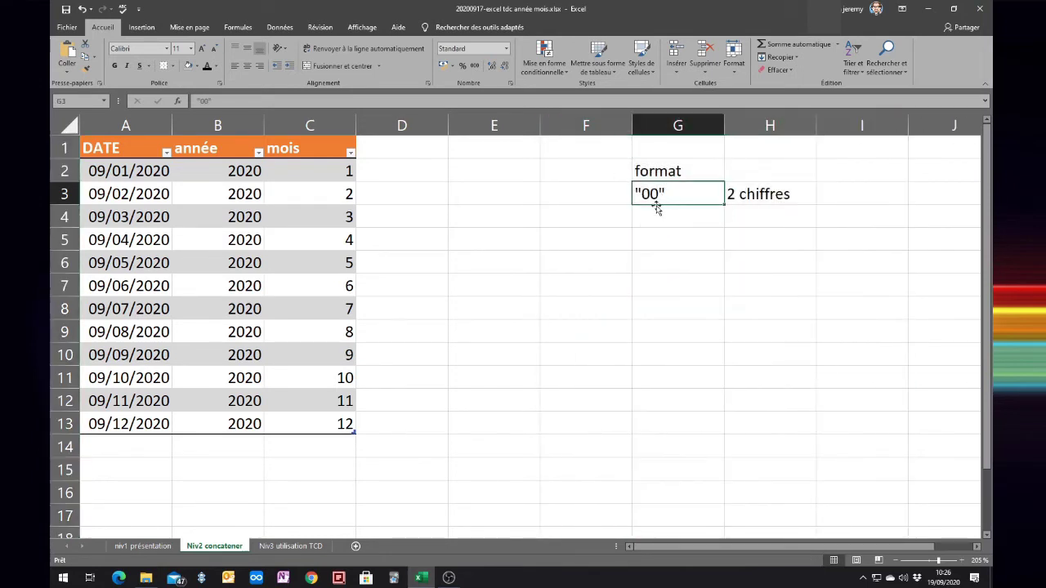
Add a new table column headed "format mois" in D1, next to the mois column.
{"action": "left_click", "coordinate": [329, 169]}
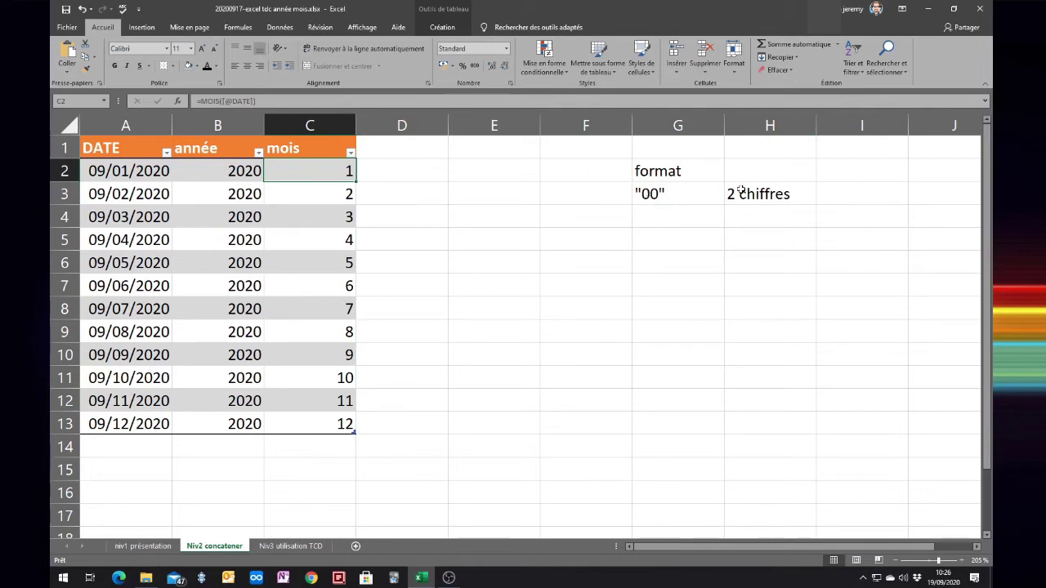
{"action": "left_click", "coordinate": [405, 148]}
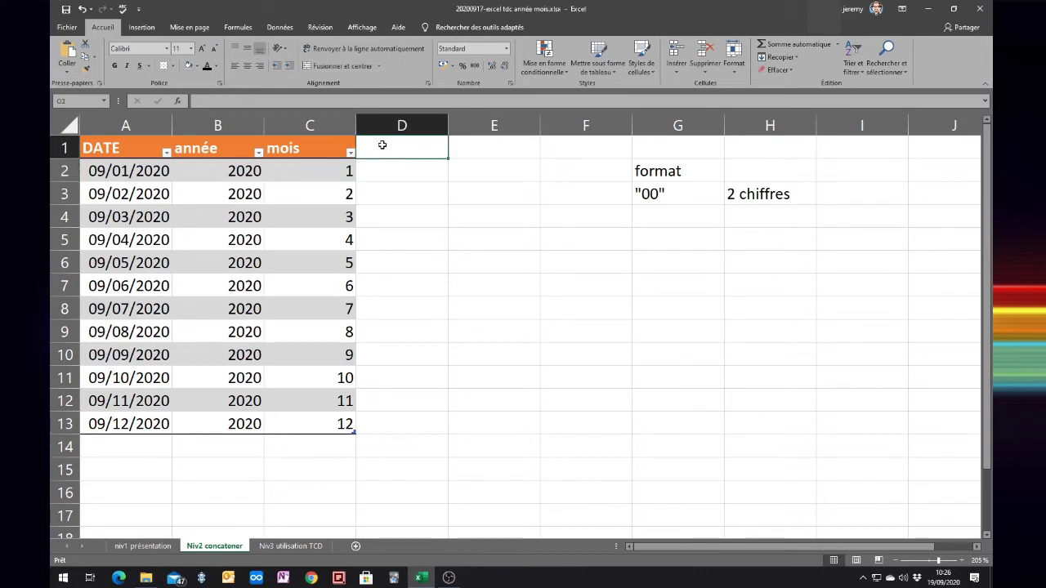
{"action": "type", "text": "for"}
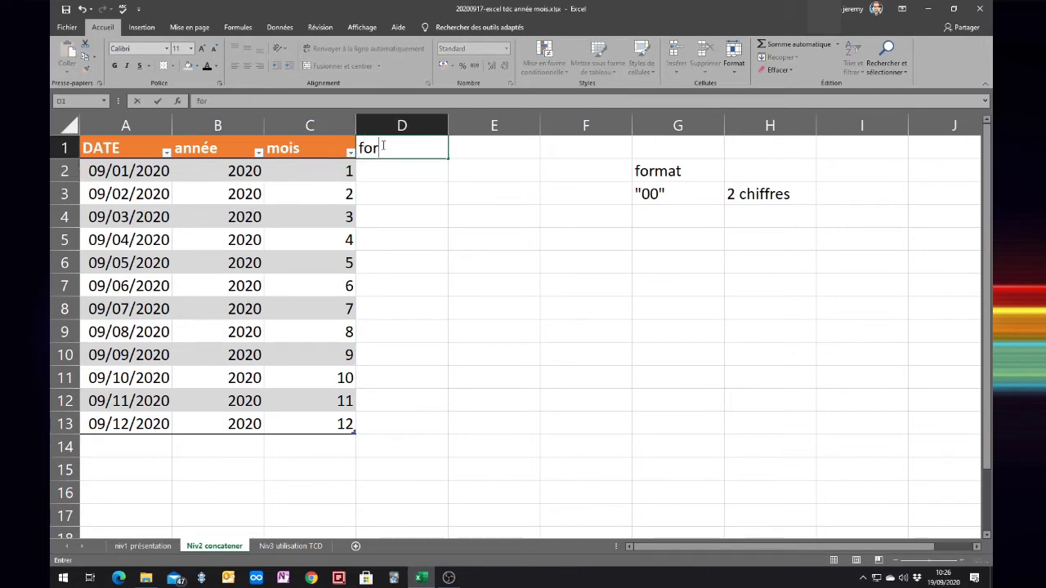
{"action": "type", "text": "mat mois"}
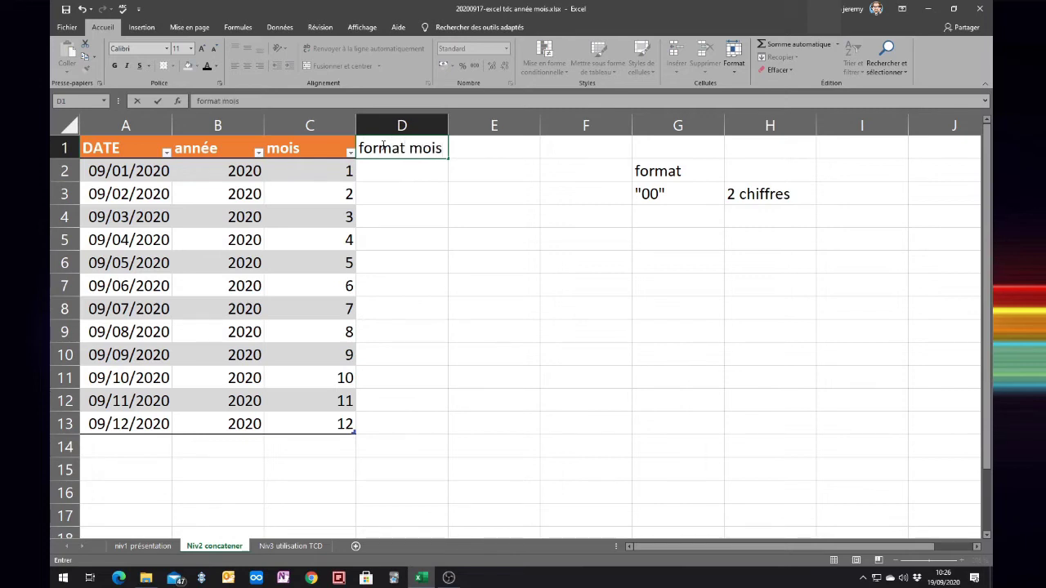
{"action": "key", "text": "Return"}
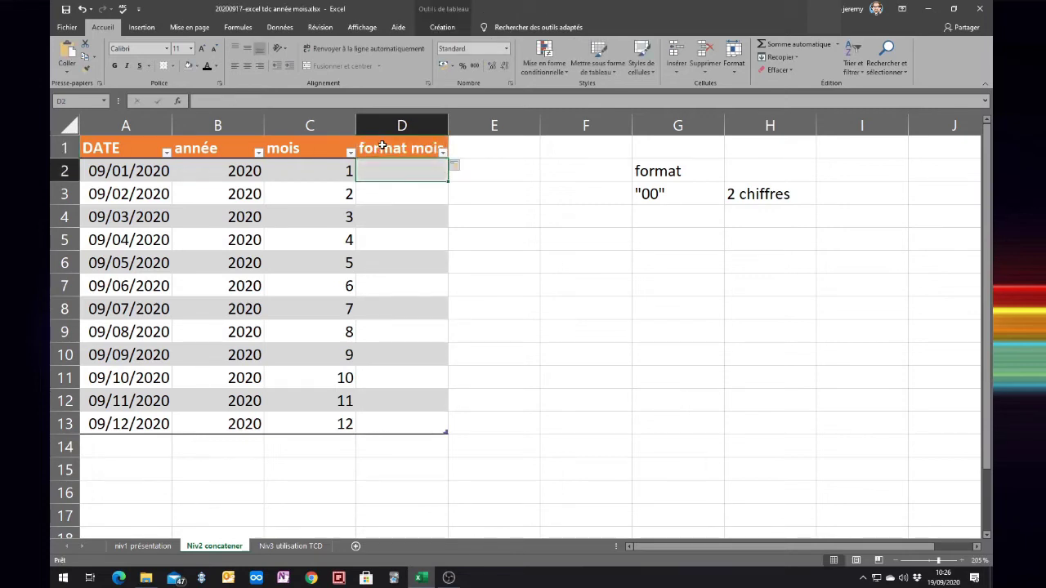
{"action": "type", "text": "="}
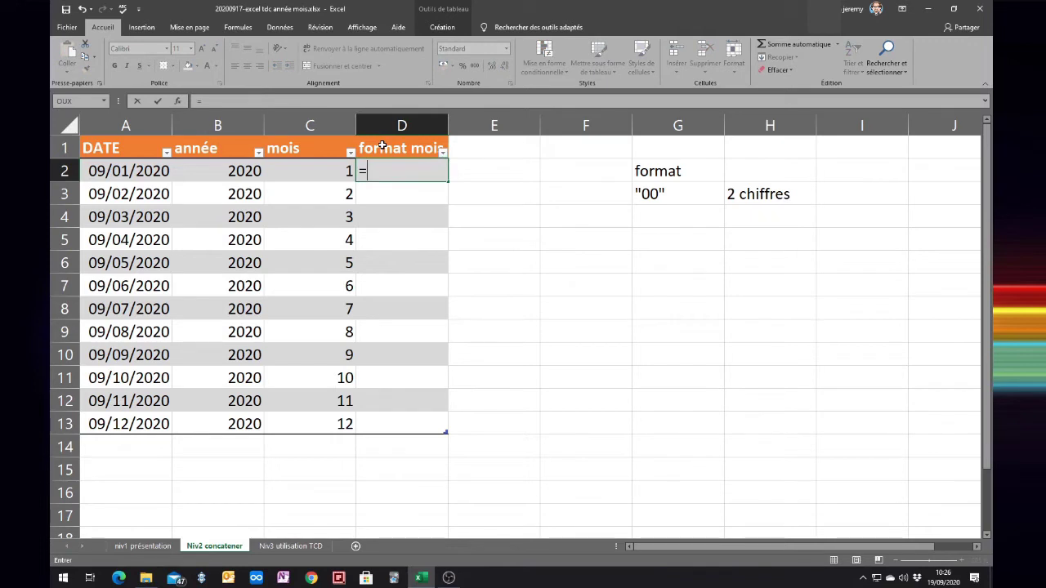
{"action": "type", "text": "tex"}
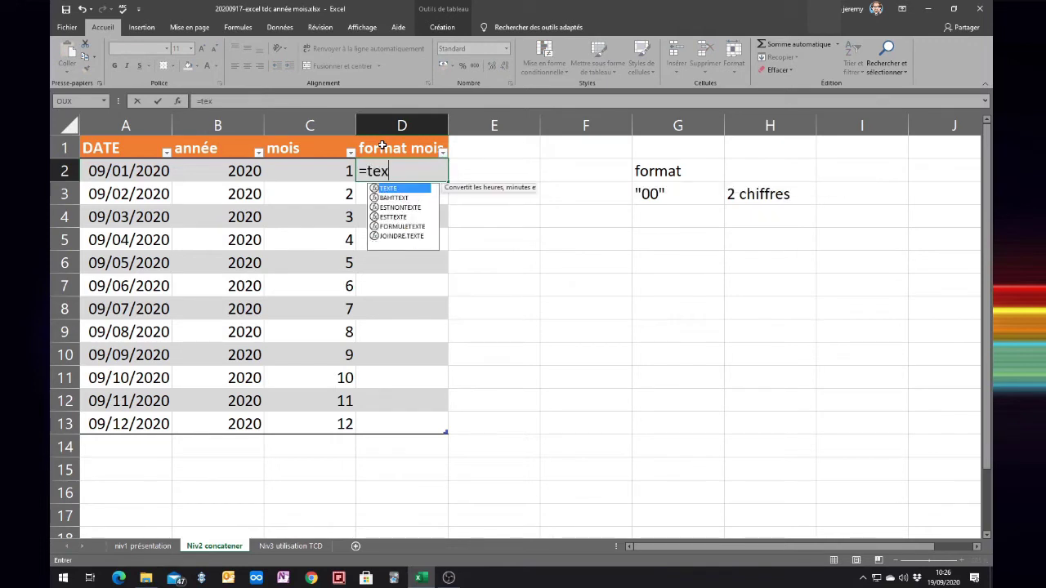
{"action": "type", "text": "te"}
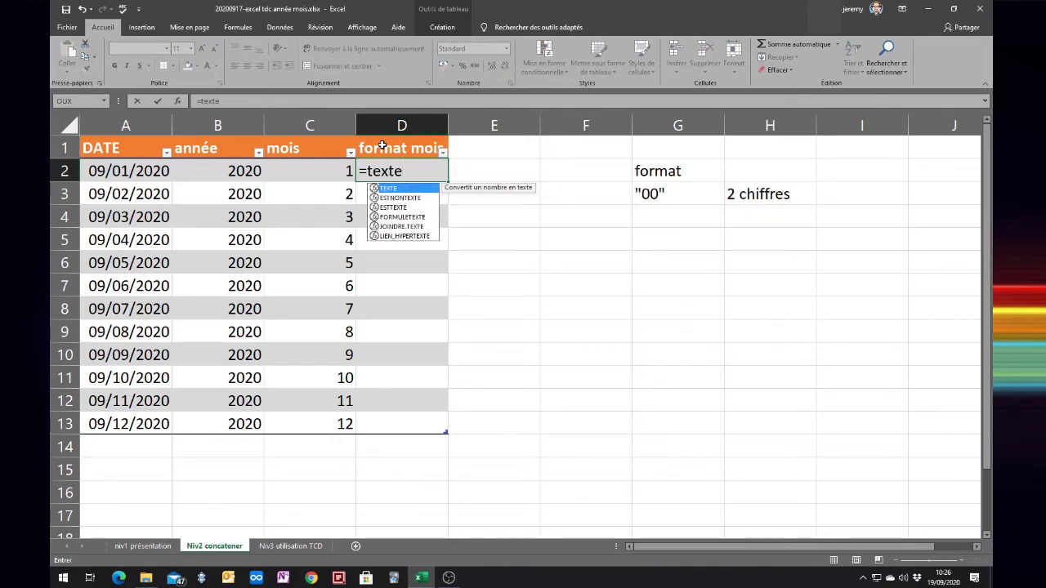
{"action": "type", "text": "("}
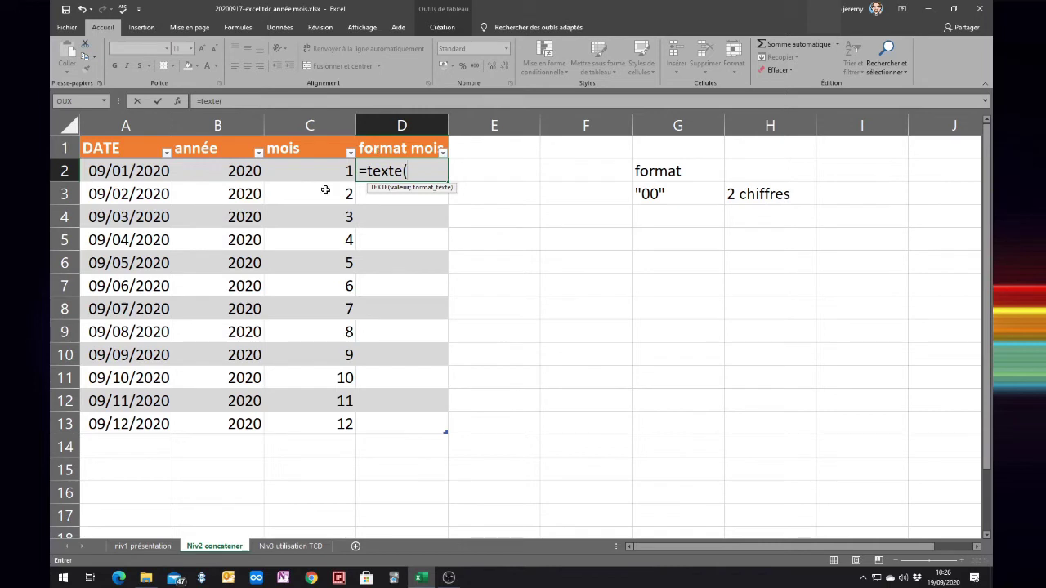
{"action": "left_click", "coordinate": [298, 171]}
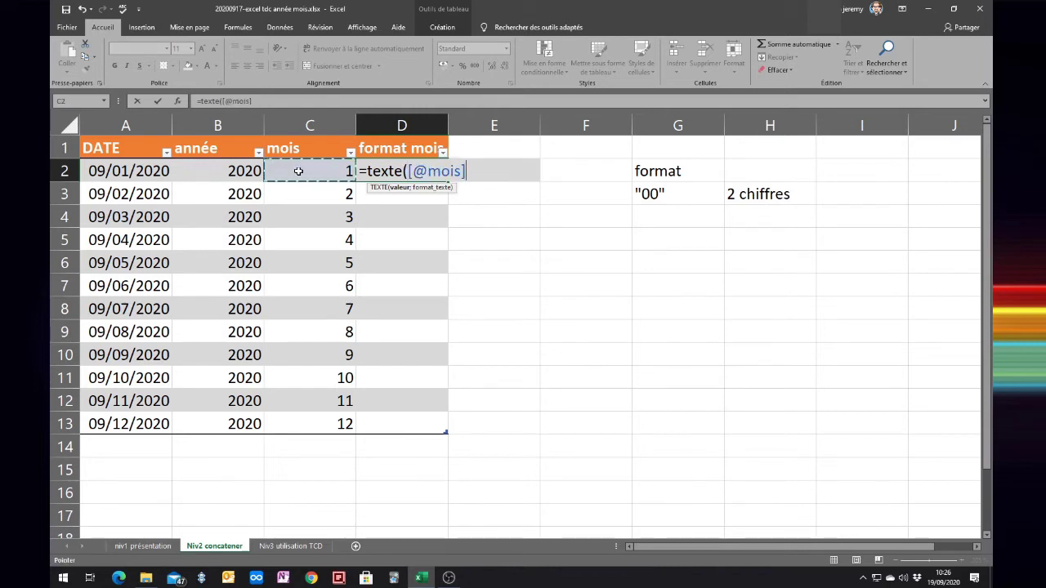
{"action": "type", "text": ";"}
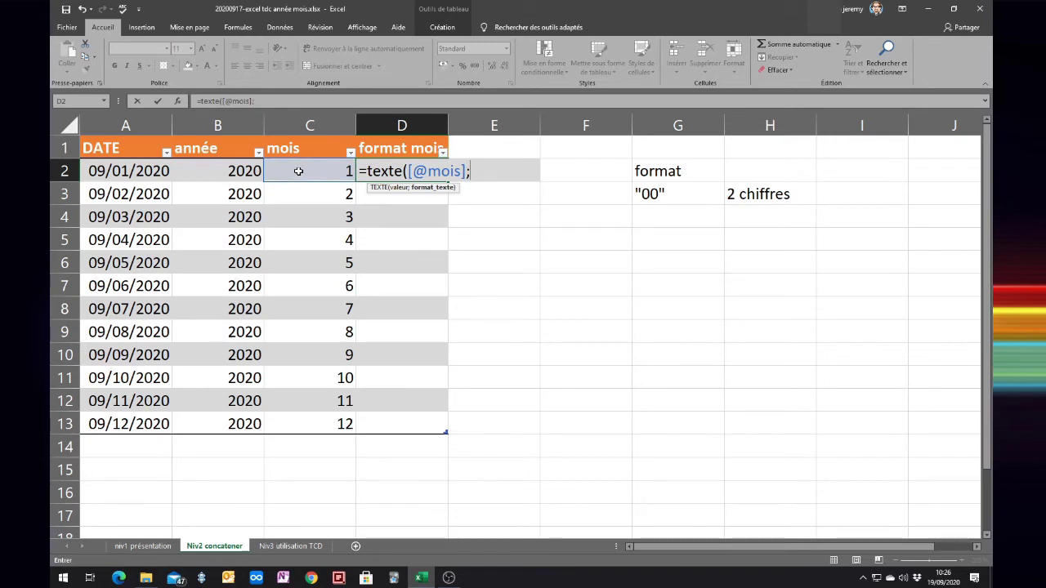
{"action": "type", "text": "\"00\""}
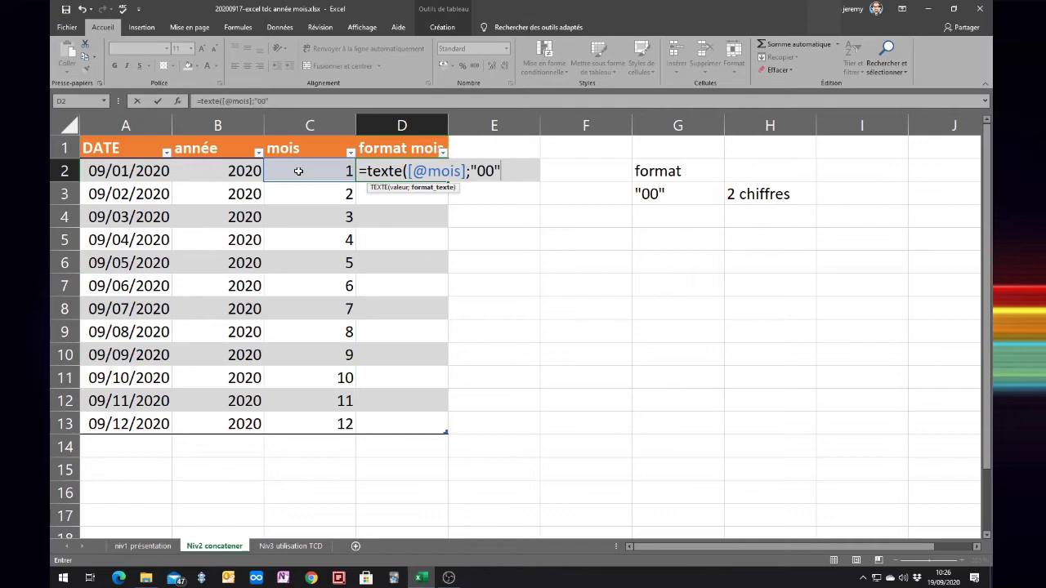
{"action": "type", "text": ")"}
{"action": "key", "text": "Return"}
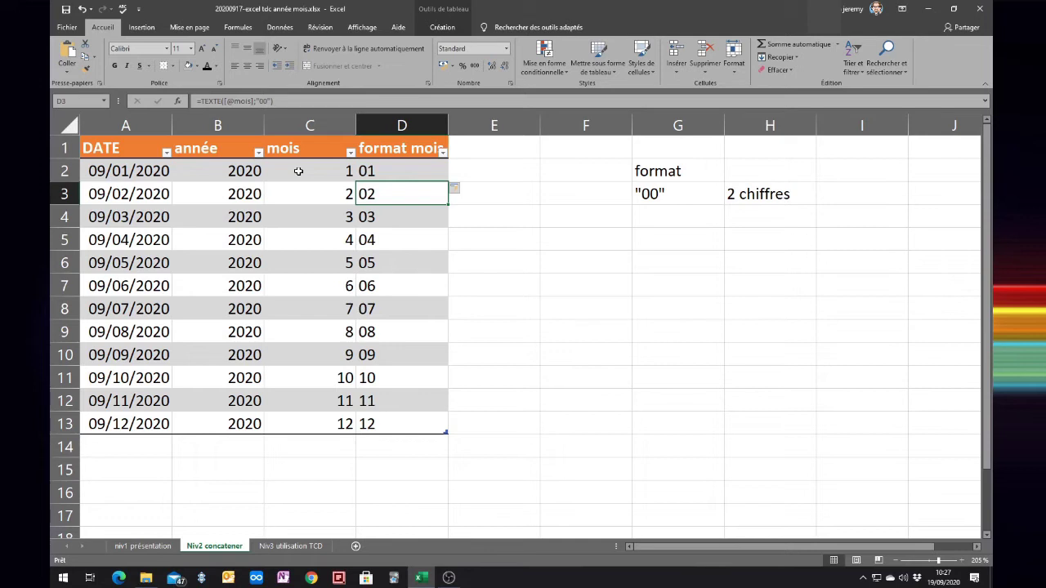
Add a new table column headed "concat" in E1.
{"action": "left_click", "coordinate": [491, 147]}
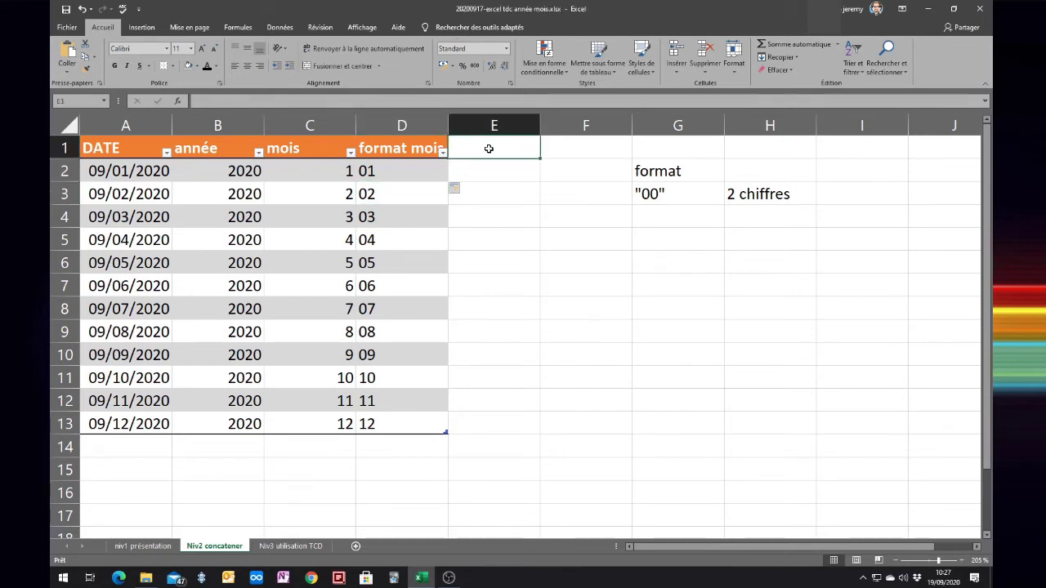
{"action": "type", "text": "concat"}
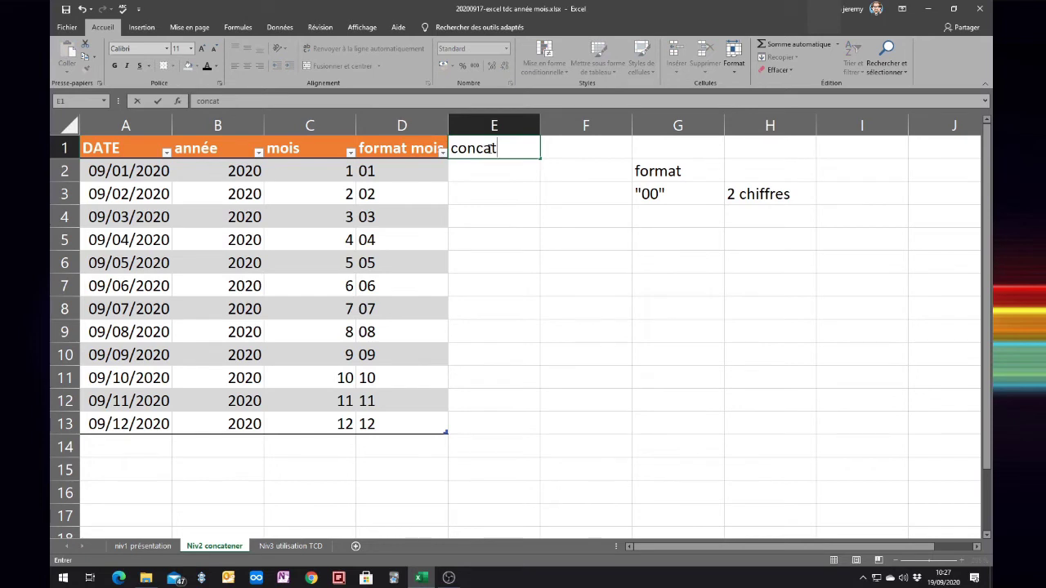
{"action": "key", "text": "Return"}
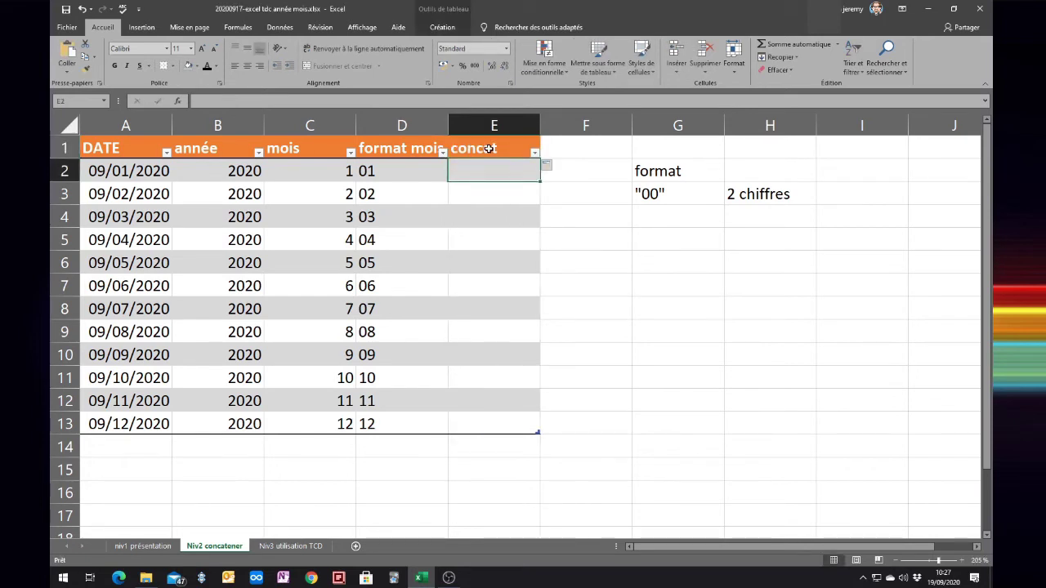
{"action": "type", "text": "="}
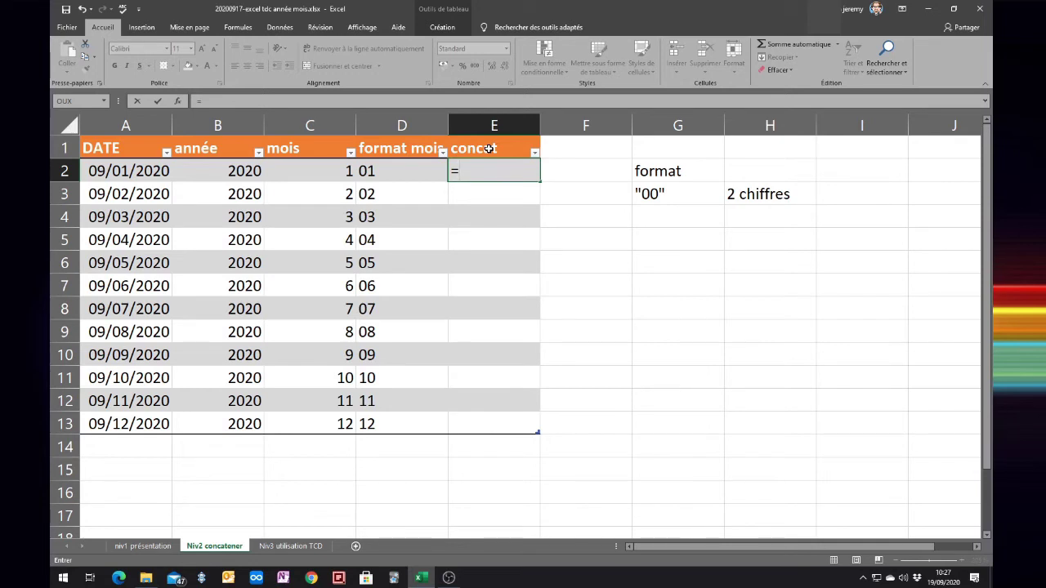
{"action": "key", "text": "Left"}
{"action": "key", "text": "Left"}
{"action": "key", "text": "Left"}
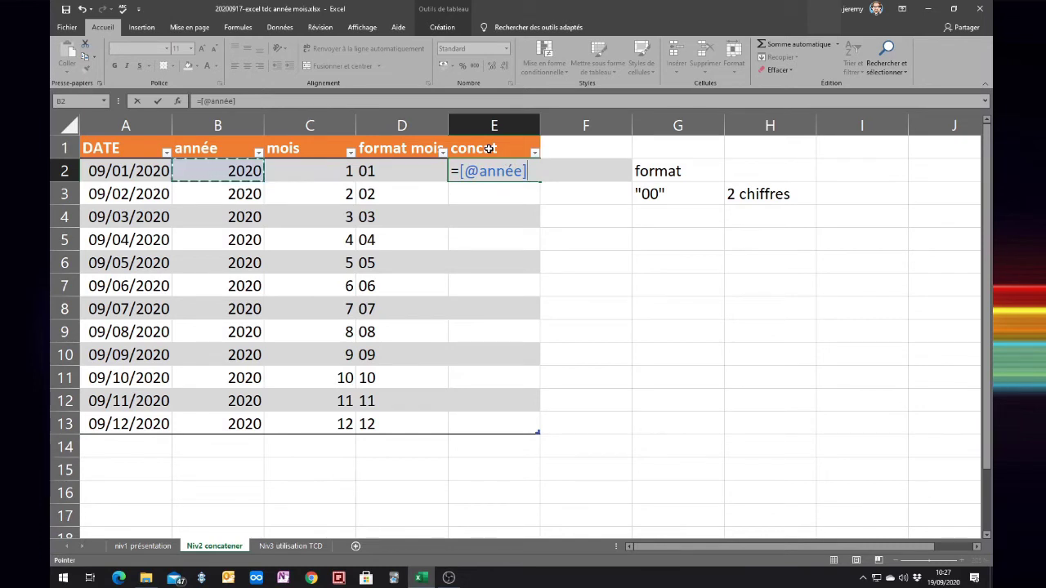
{"action": "type", "text": "&"}
{"action": "key", "text": "Left"}
{"action": "key", "text": "Left"}
{"action": "key", "text": "Right"}
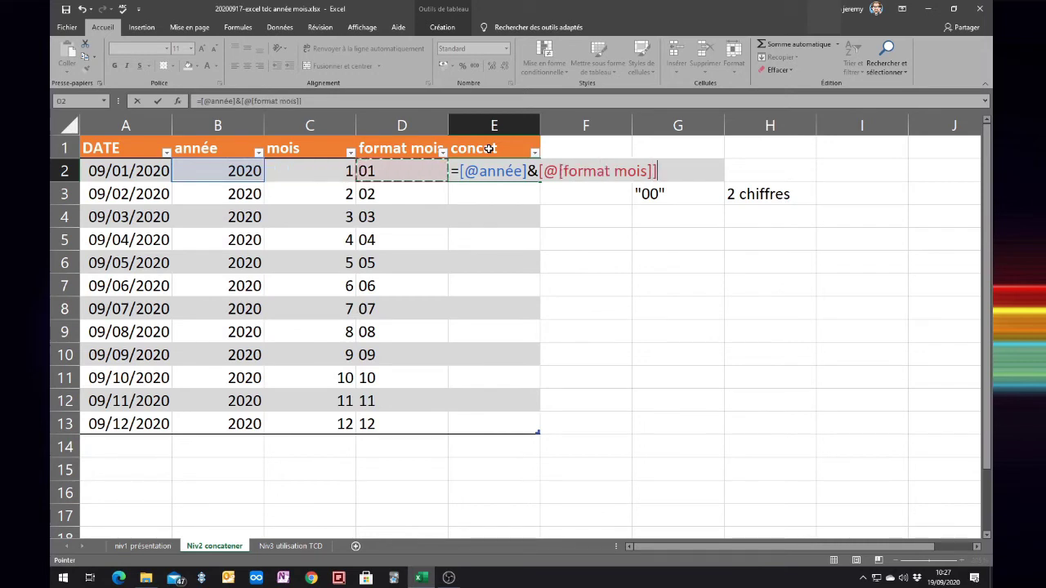
{"action": "key", "text": "Return"}
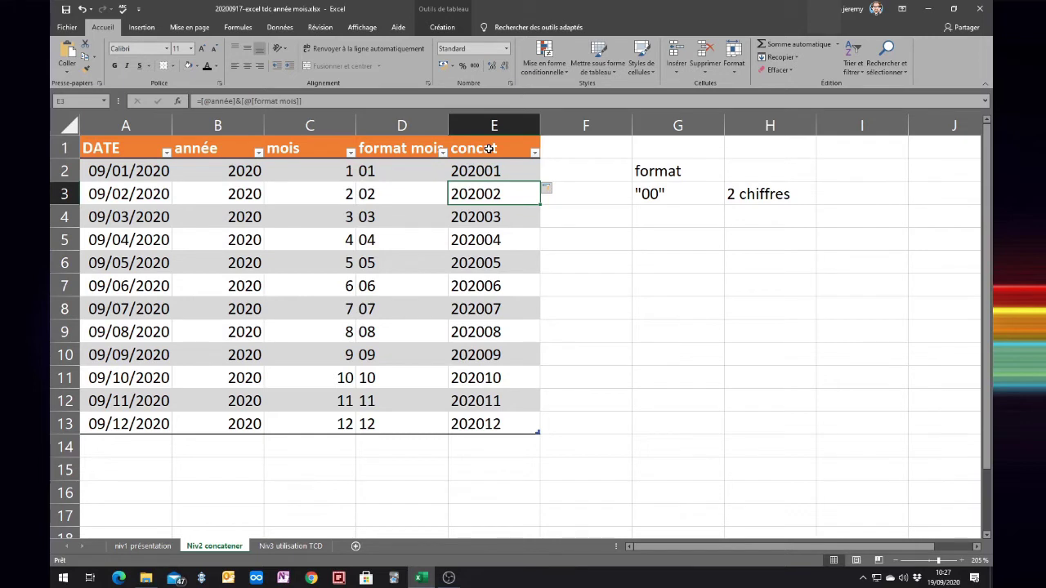
{"action": "key", "text": "Up"}
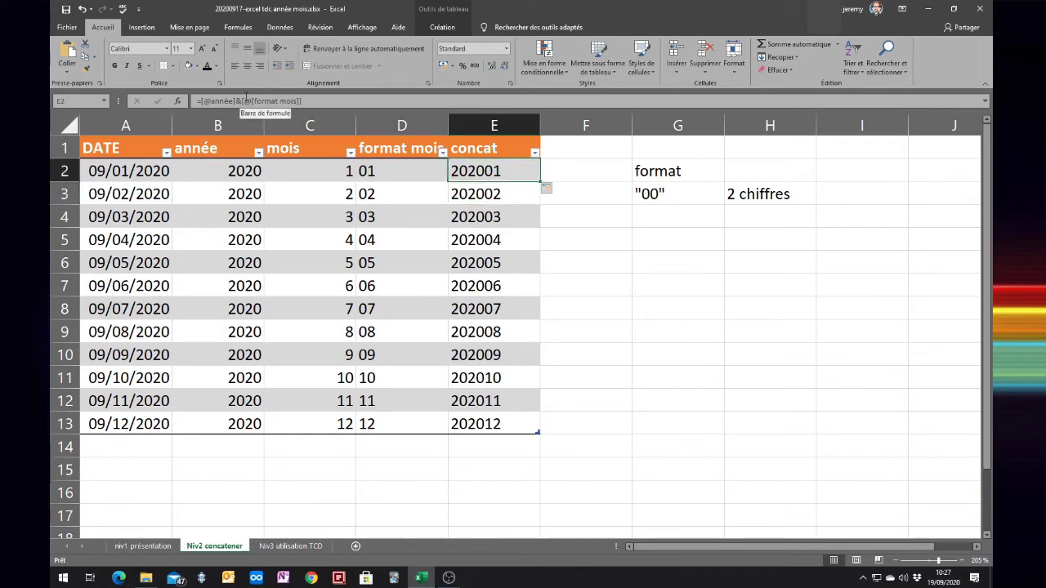
{"action": "key", "text": "F2"}
{"action": "key", "text": "Left"}
{"action": "key", "text": "Left"}
{"action": "key", "text": "Left"}
{"action": "key", "text": "Left"}
{"action": "key", "text": "Left"}
{"action": "key", "text": "Left"}
{"action": "key", "text": "Left"}
{"action": "key", "text": "Left"}
{"action": "key", "text": "Left"}
{"action": "key", "text": "Left"}
{"action": "key", "text": "Left"}
{"action": "key", "text": "Left"}
{"action": "key", "text": "Left"}
{"action": "key", "text": "Left"}
{"action": "key", "text": "Left"}
{"action": "key", "text": "Left"}
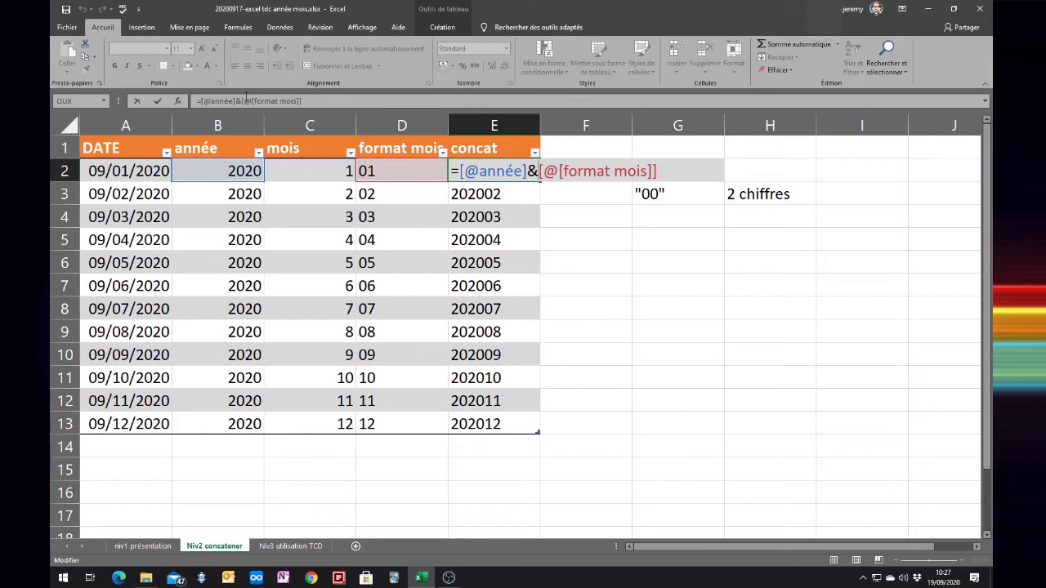
{"action": "type", "text": "\""}
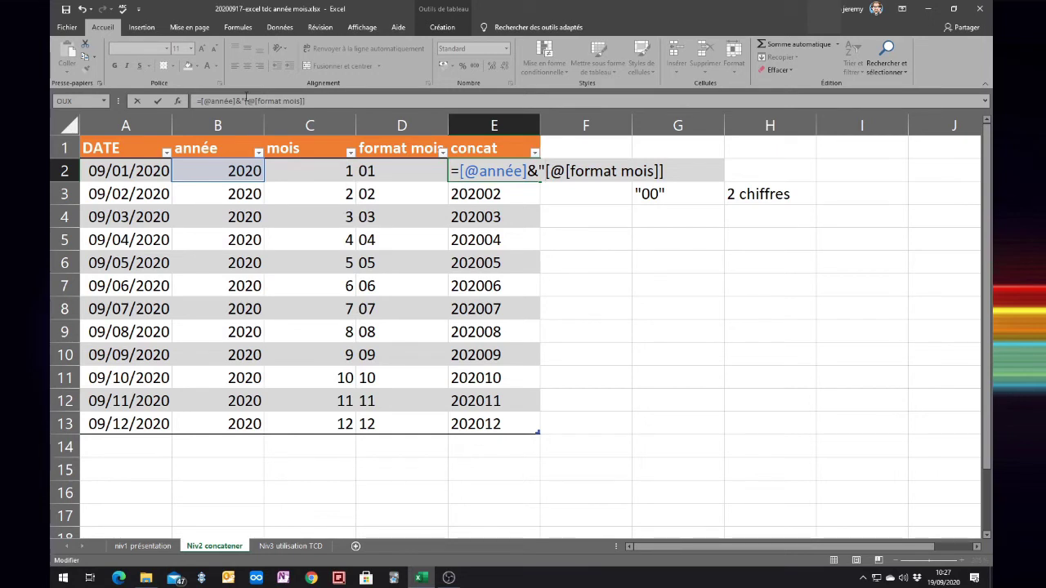
{"action": "type", "text": "-"}
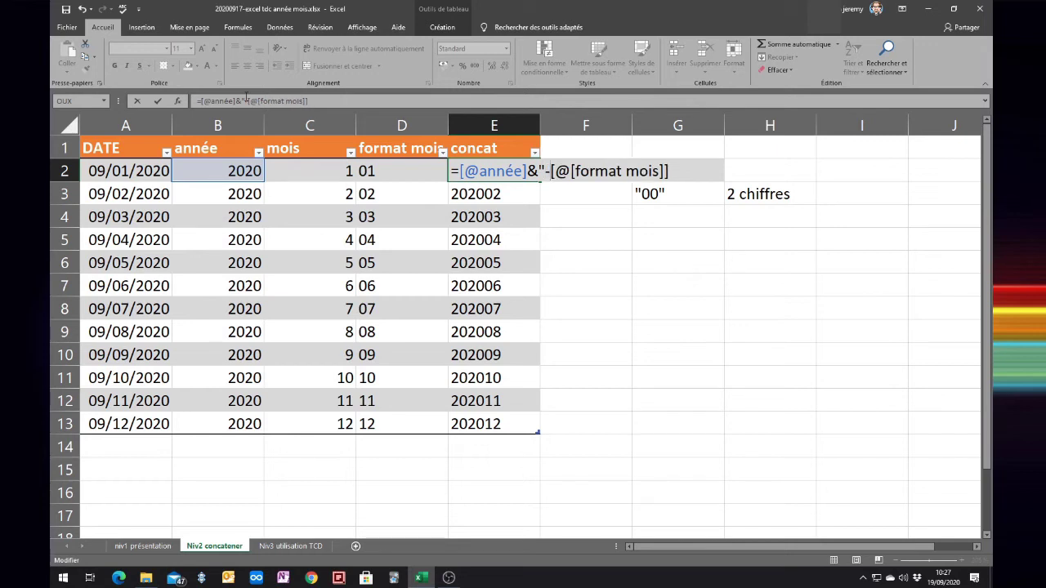
{"action": "type", "text": "M\""}
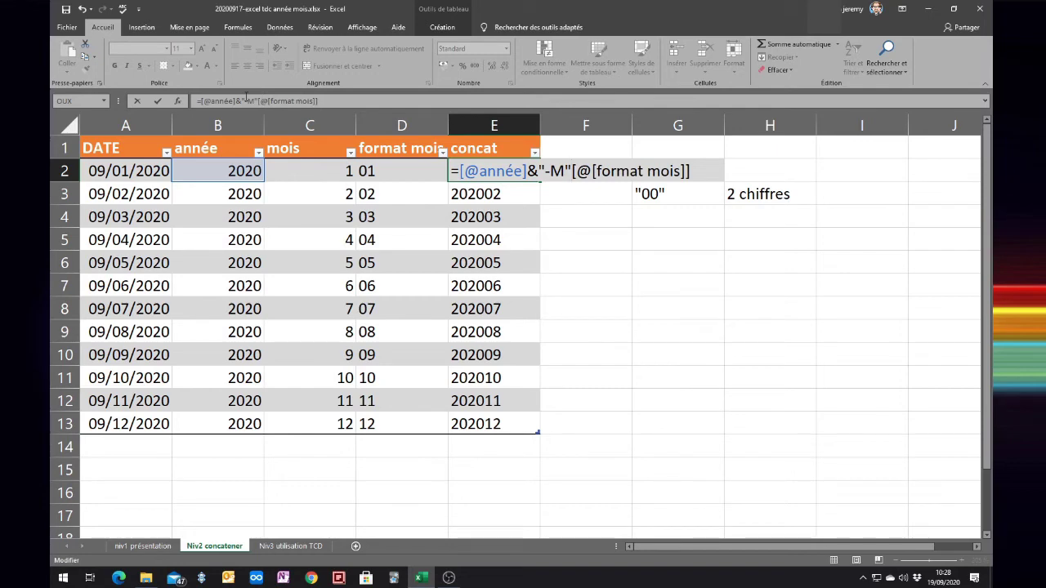
{"action": "type", "text": "&"}
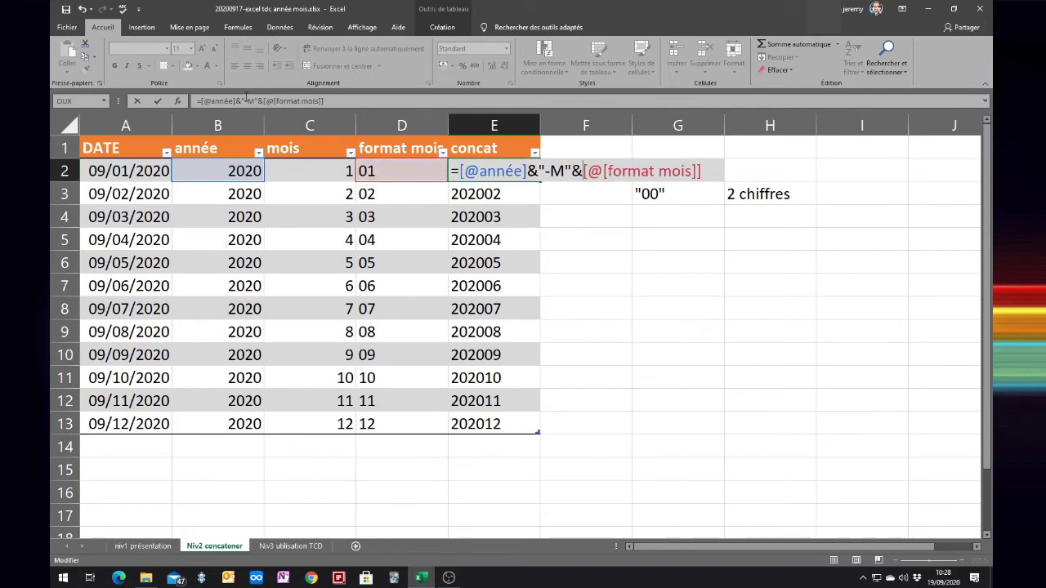
{"action": "key", "text": "Return"}
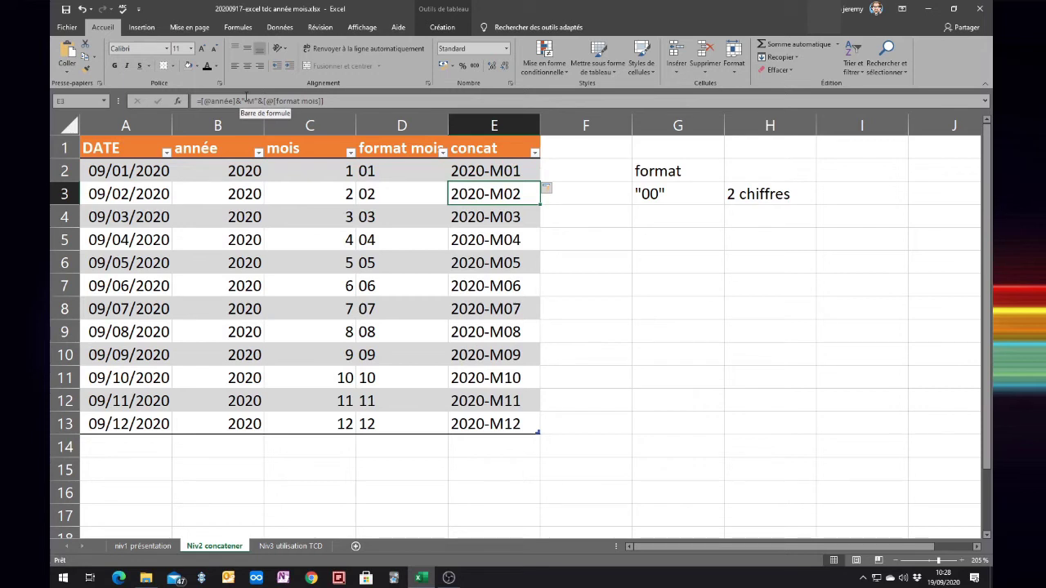
Go through the first data row from année to concat to examine the intermediate calculation columns, ending with B2:E2 selected.
{"action": "key", "text": "Up"}
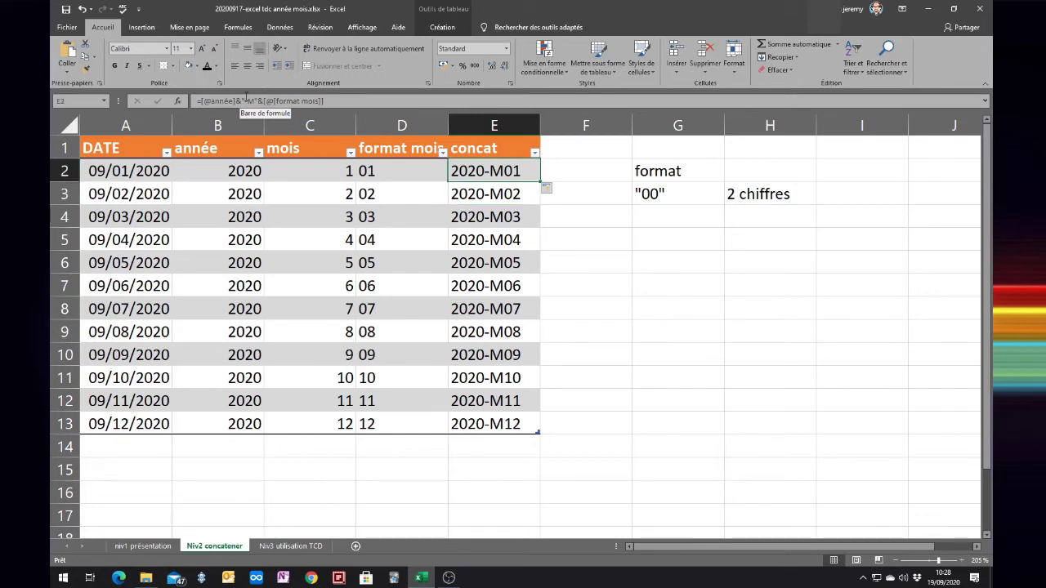
{"action": "key", "text": "Left"}
{"action": "key", "text": "Left"}
{"action": "key", "text": "Left"}
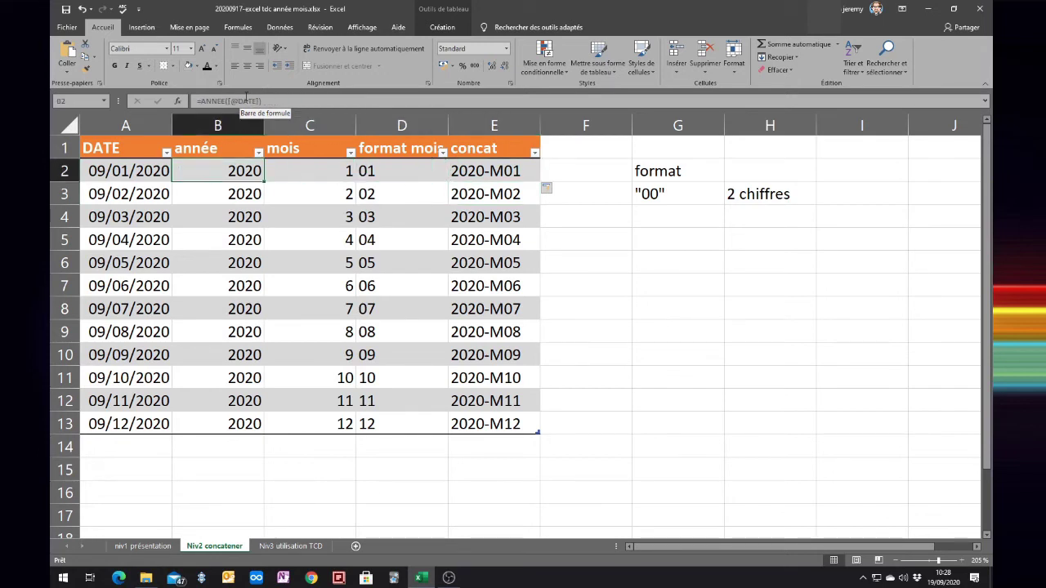
{"action": "key", "text": "Right"}
{"action": "key", "text": "Right"}
{"action": "key", "text": "Right"}
{"action": "key", "text": "Right"}
{"action": "key", "text": "Right"}
{"action": "key", "text": "Left"}
{"action": "key", "text": "Left"}
{"action": "key", "text": "Left"}
{"action": "key", "text": "Left"}
{"action": "key", "text": "Left"}
{"action": "key", "text": "shift+Right"}
{"action": "key", "text": "shift+Right"}
{"action": "key", "text": "shift+Right"}
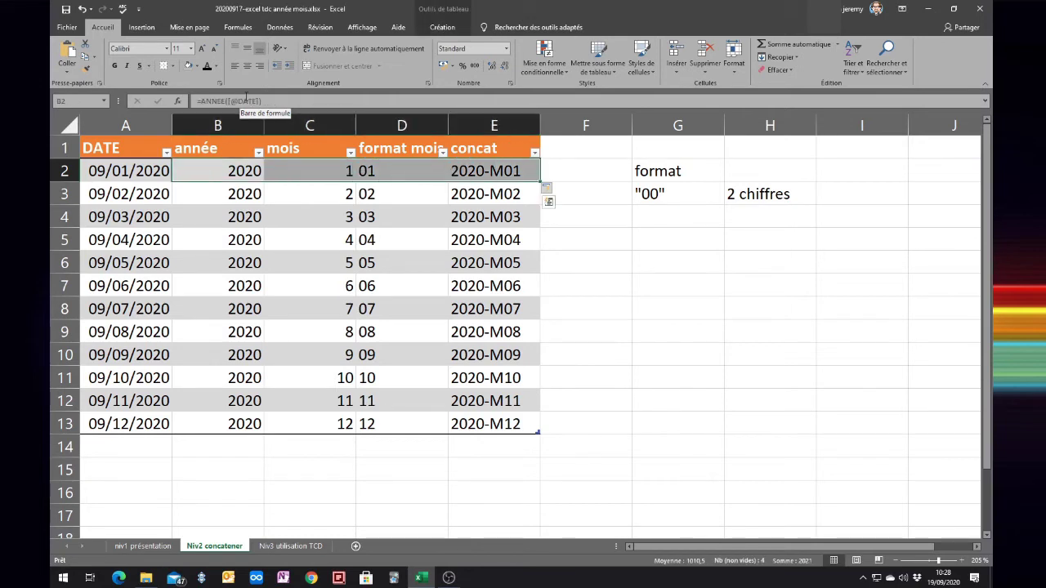
Add a new table column headed "concat final" in F1.
{"action": "key", "text": "Right"}
{"action": "key", "text": "Right"}
{"action": "key", "text": "Right"}
{"action": "key", "text": "Right"}
{"action": "key", "text": "Up"}
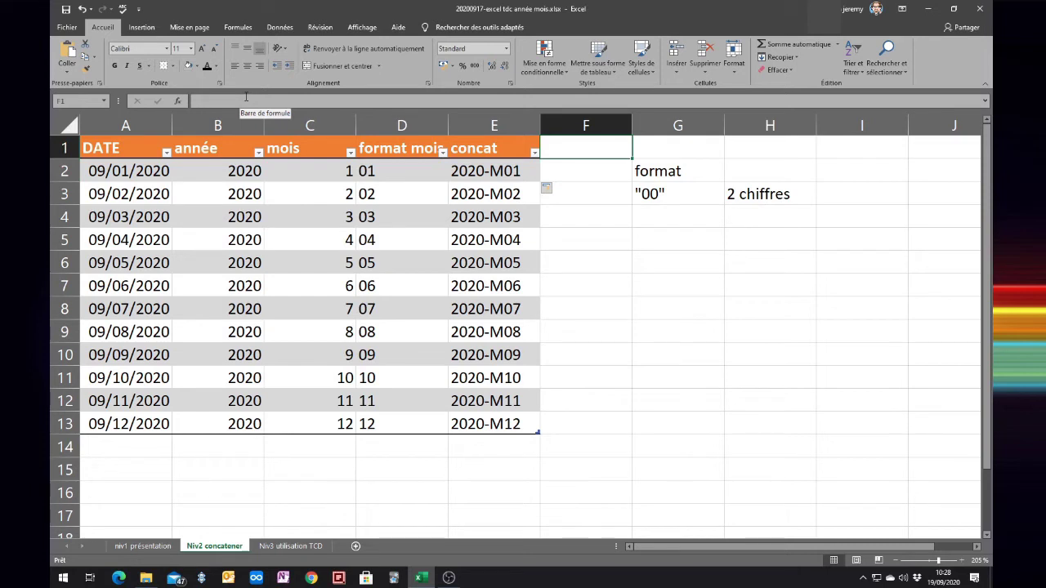
{"action": "type", "text": "concat final"}
{"action": "key", "text": "Return"}
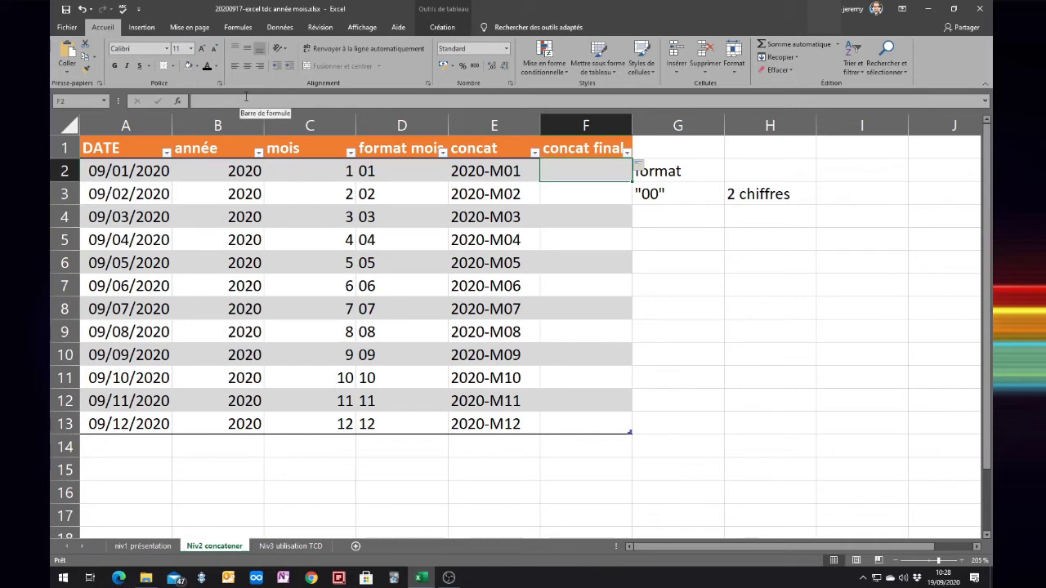
Review the formulas in row 2 back to the année column, then return to the empty concat final cell F2.
{"action": "key", "text": "Left"}
{"action": "key", "text": "Left"}
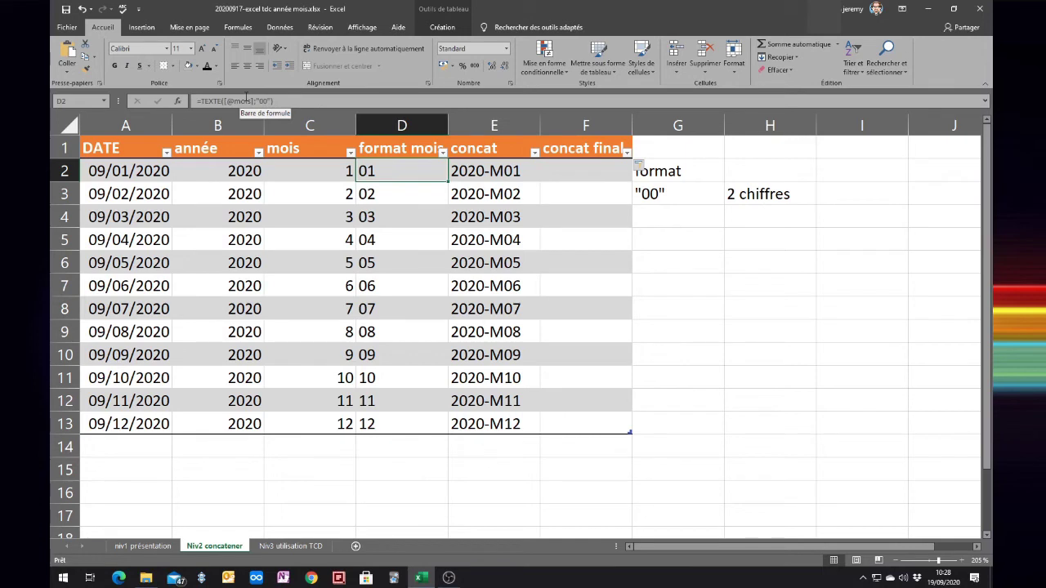
{"action": "key", "text": "Left"}
{"action": "key", "text": "Left"}
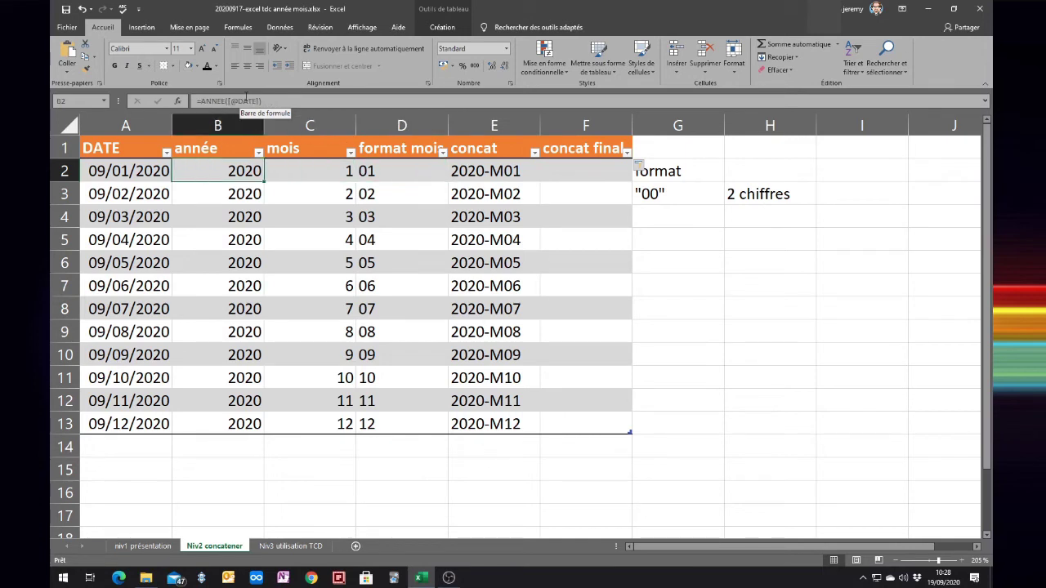
{"action": "key", "text": "Right"}
{"action": "key", "text": "Right"}
{"action": "key", "text": "Right"}
{"action": "key", "text": "Right"}
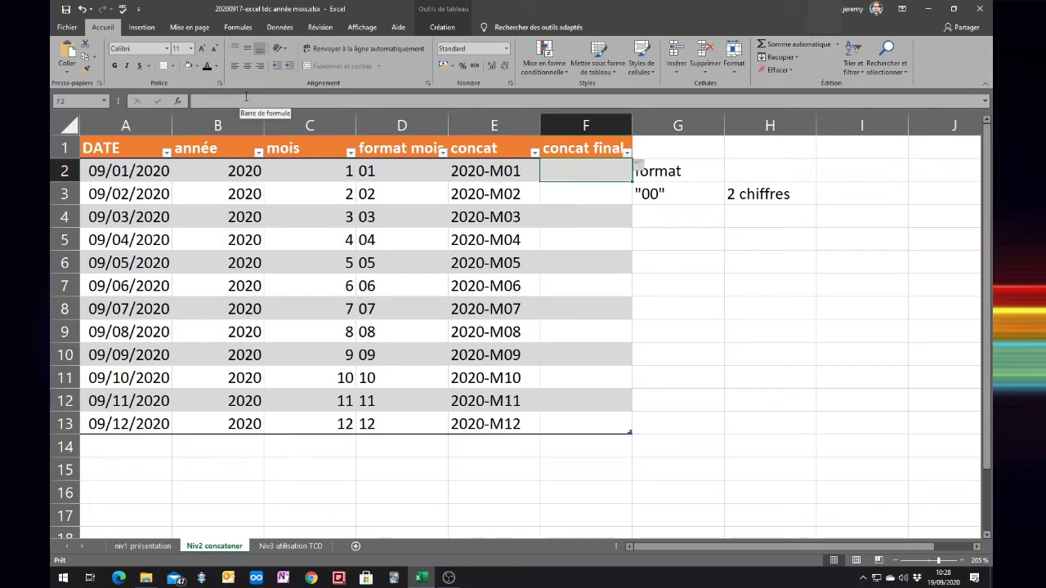
{"action": "type", "text": "="}
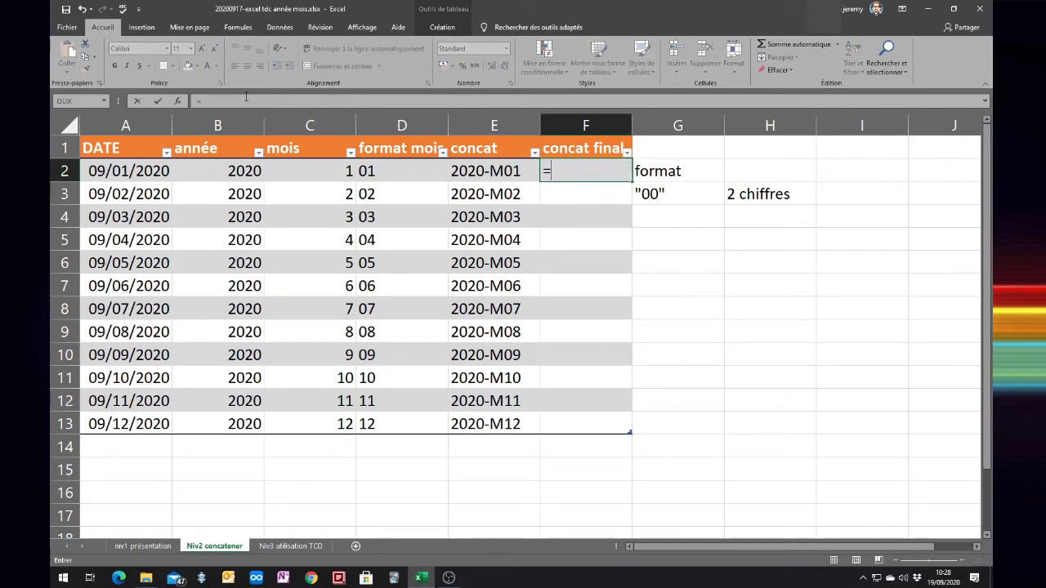
{"action": "type", "text": "anee("}
{"action": "key", "text": "BackSpace"}
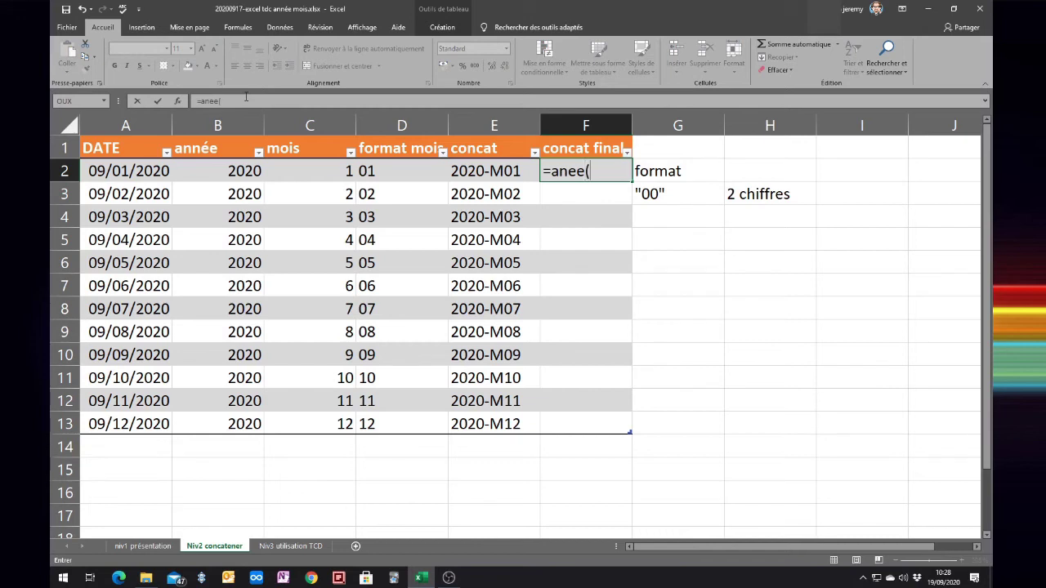
{"action": "key", "text": "BackSpace"}
{"action": "key", "text": "BackSpace"}
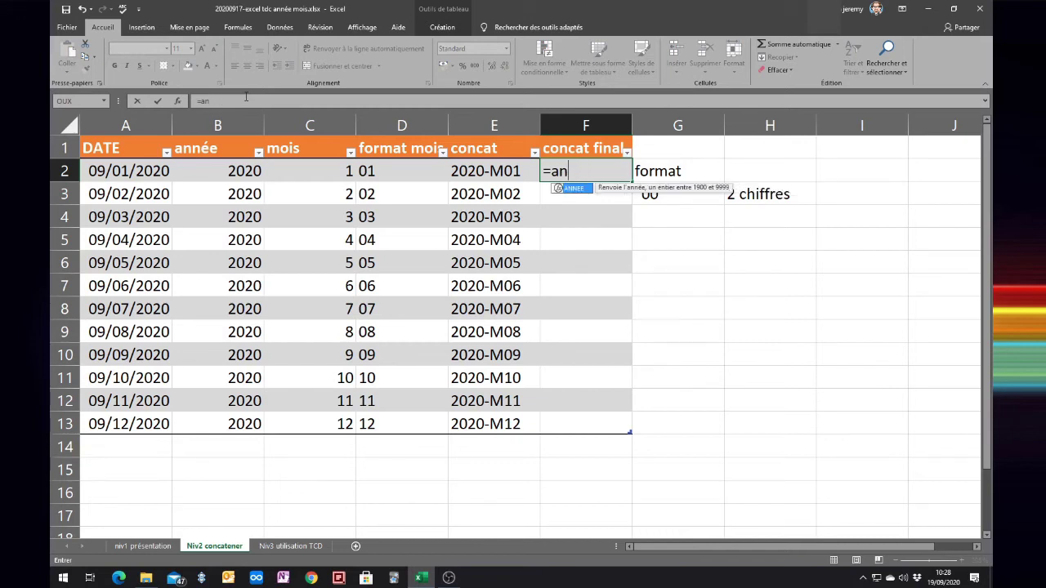
{"action": "key", "text": "Tab"}
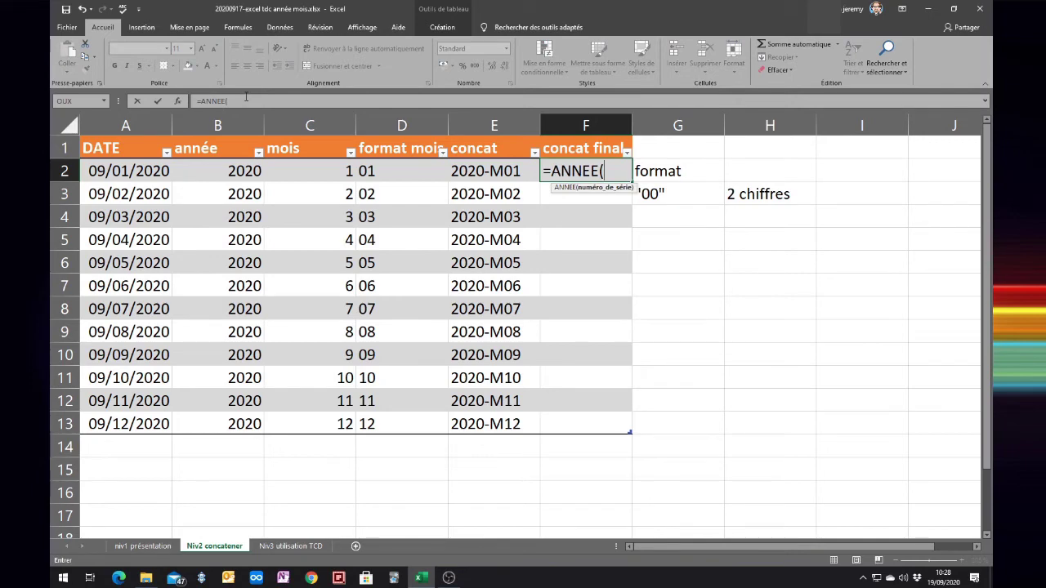
{"action": "key", "text": "Left"}
{"action": "key", "text": "Left"}
{"action": "key", "text": "Left"}
{"action": "key", "text": "Left"}
{"action": "key", "text": "Left"}
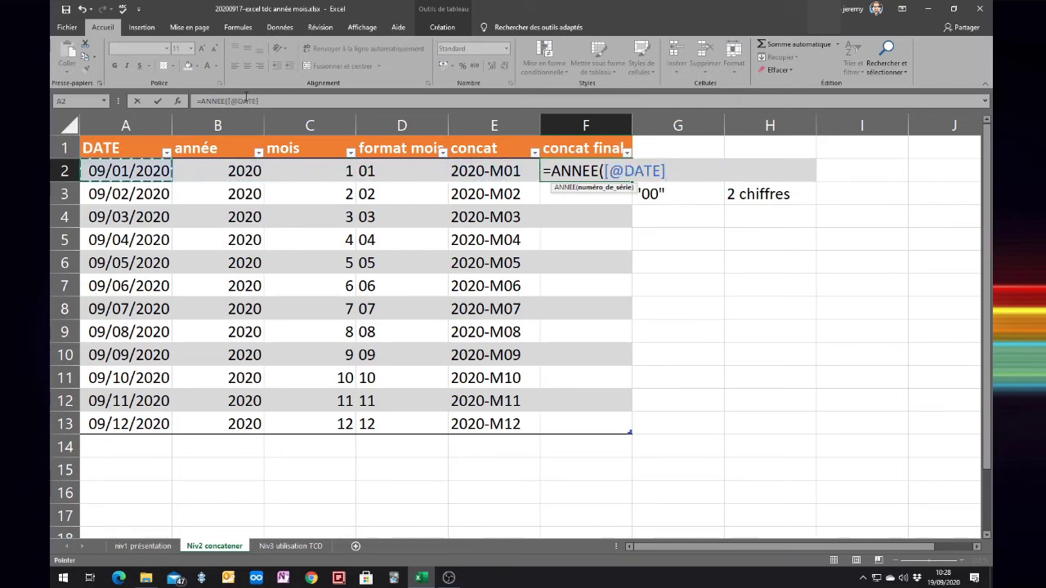
{"action": "type", "text": ")"}
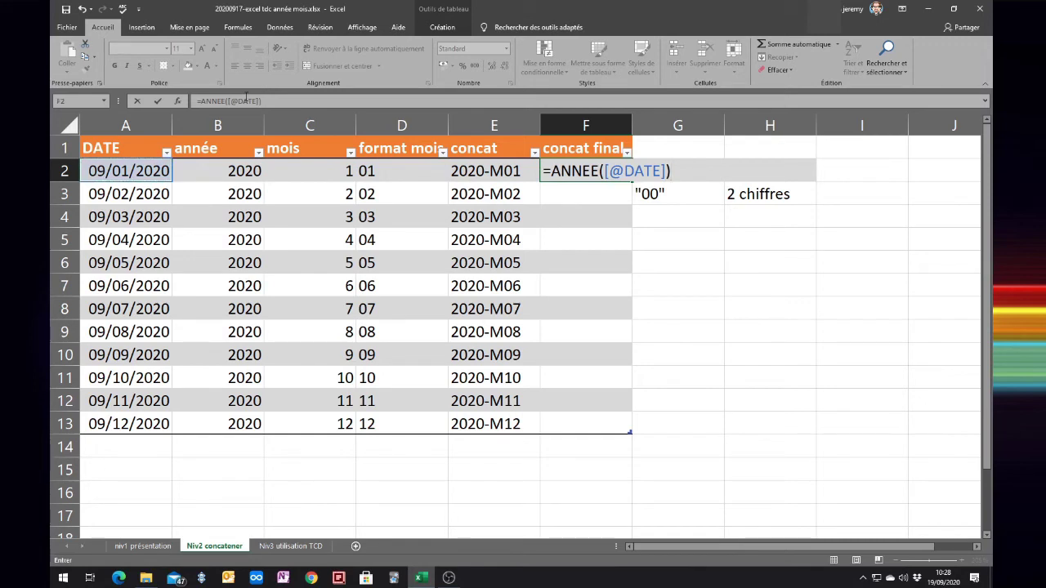
{"action": "type", "text": "&\"-M\"&"}
{"action": "type", "text": "texte"}
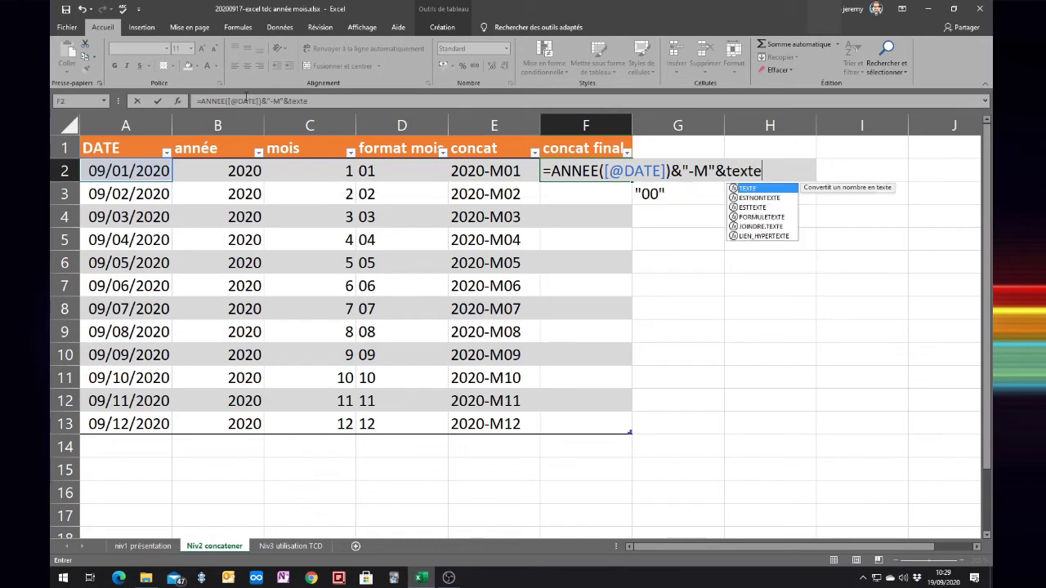
{"action": "type", "text": "("}
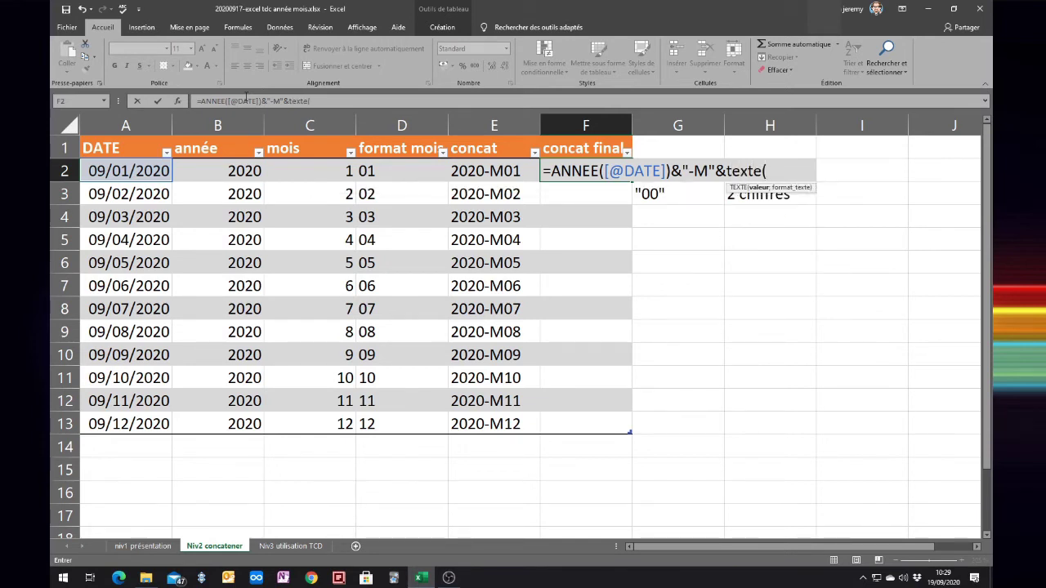
{"action": "type", "text": "mois("}
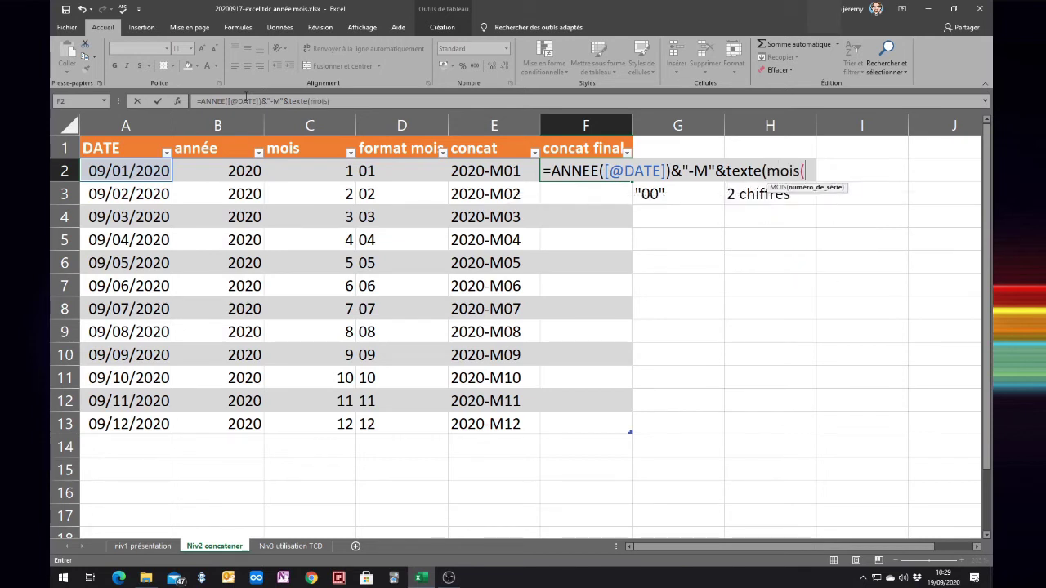
{"action": "left_click", "coordinate": [114, 170]}
{"action": "type", "text": ")"}
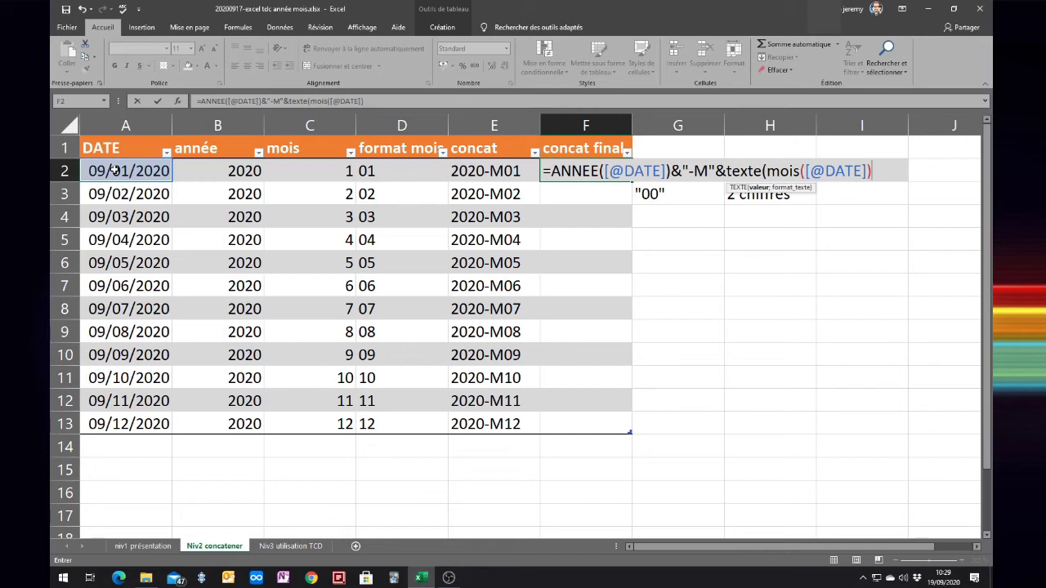
{"action": "type", "text": ";\"00\""}
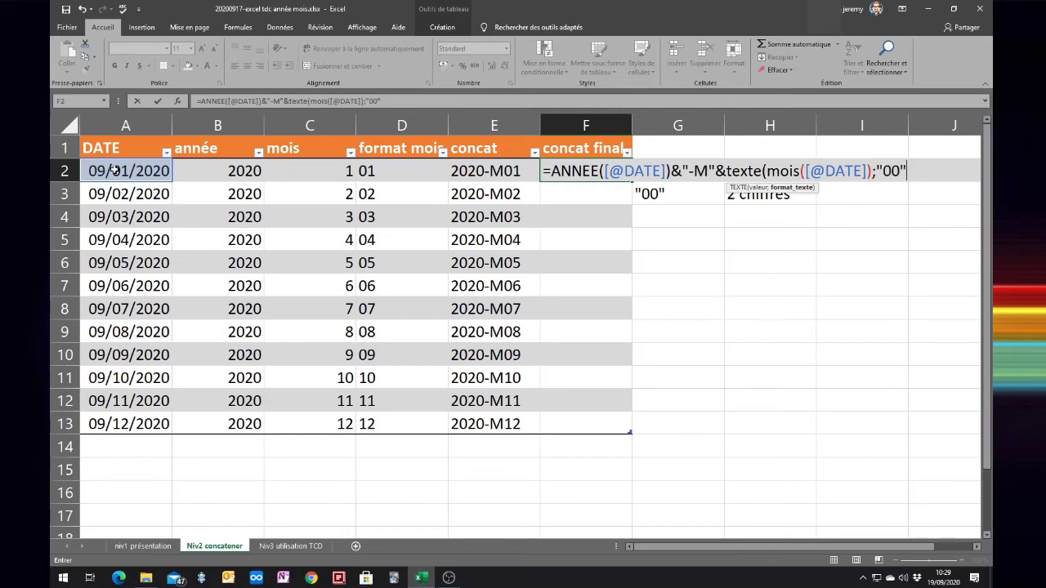
{"action": "type", "text": ")"}
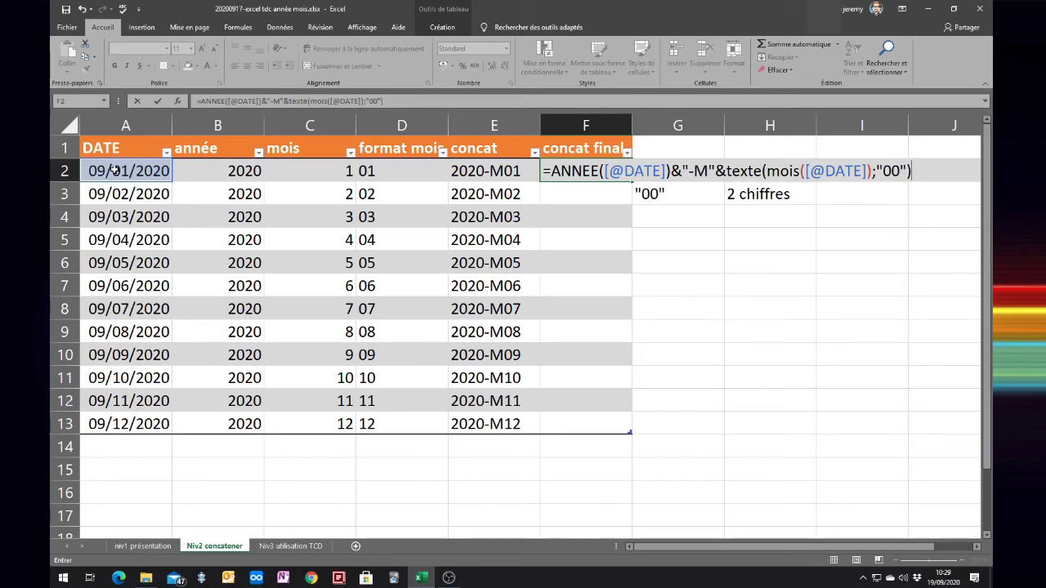
{"action": "key", "text": "Return"}
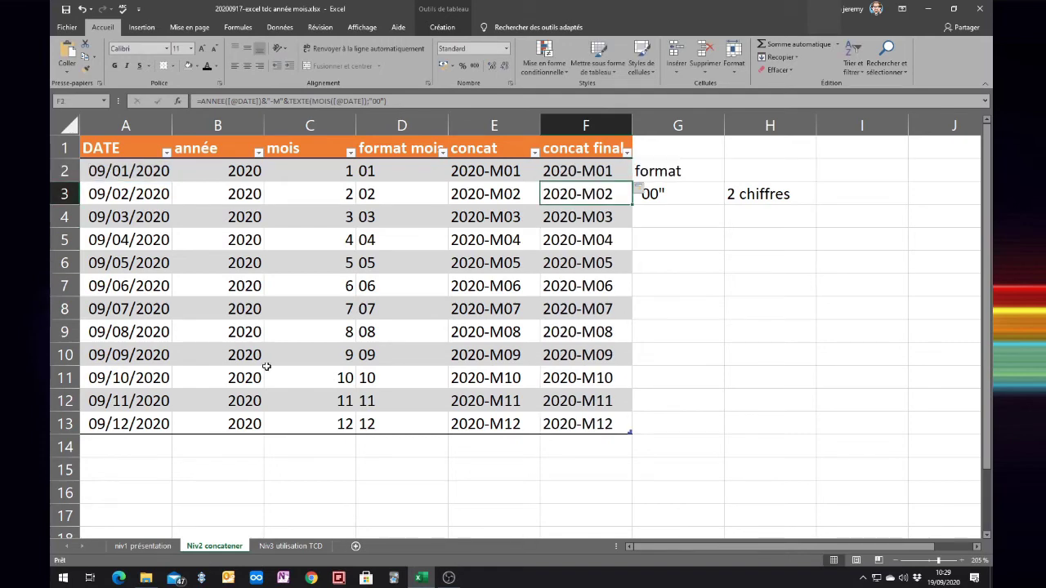
Compare the helper columns année, mois, format mois and concat with the single concat final column.
{"action": "left_click_drag", "start_coordinate": [219, 125], "coordinate": [475, 115]}
{"action": "left_click", "coordinate": [310, 125]}
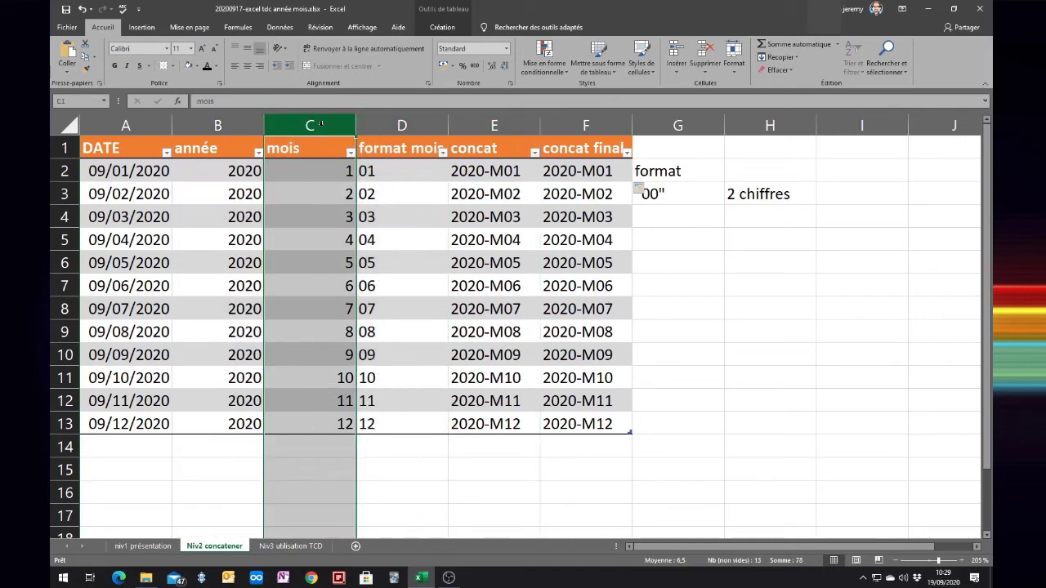
{"action": "left_click", "coordinate": [246, 122]}
{"action": "left_click", "coordinate": [413, 123], "text": "ctrl"}
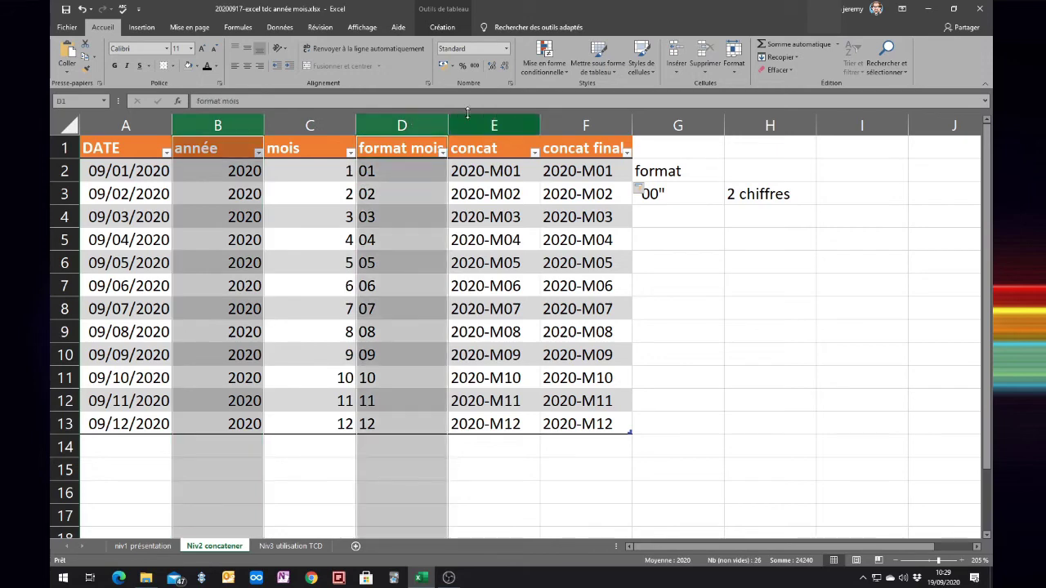
{"action": "left_click", "coordinate": [507, 124], "text": "ctrl"}
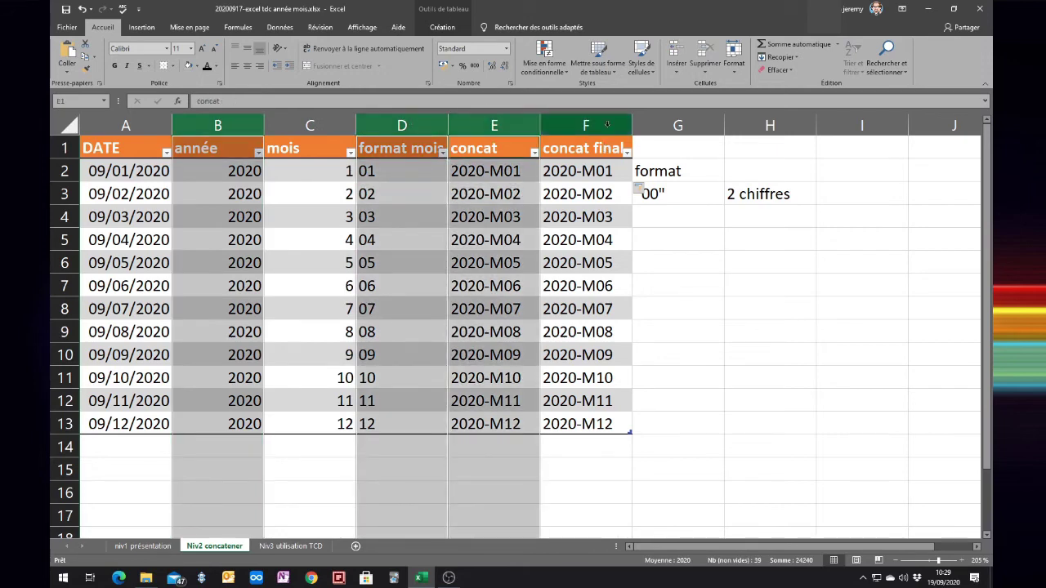
{"action": "left_click", "coordinate": [607, 120]}
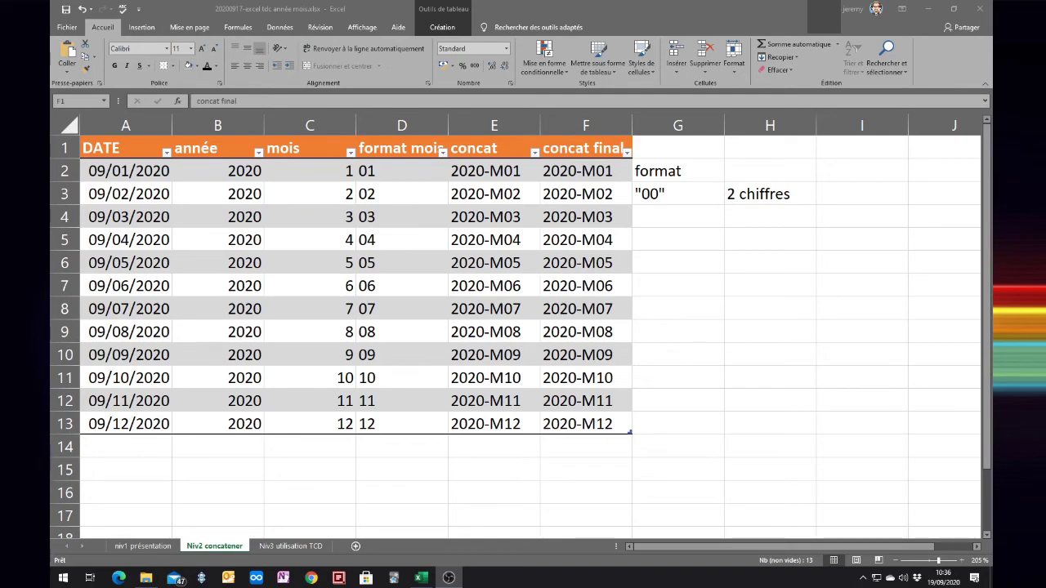
{"action": "key", "text": "ctrl+space"}
Go to the Niv3 utilisation TCD sheet and examine its Agent_ID, Date, Quantité and CP_client columns.
{"action": "left_click", "coordinate": [282, 545]}
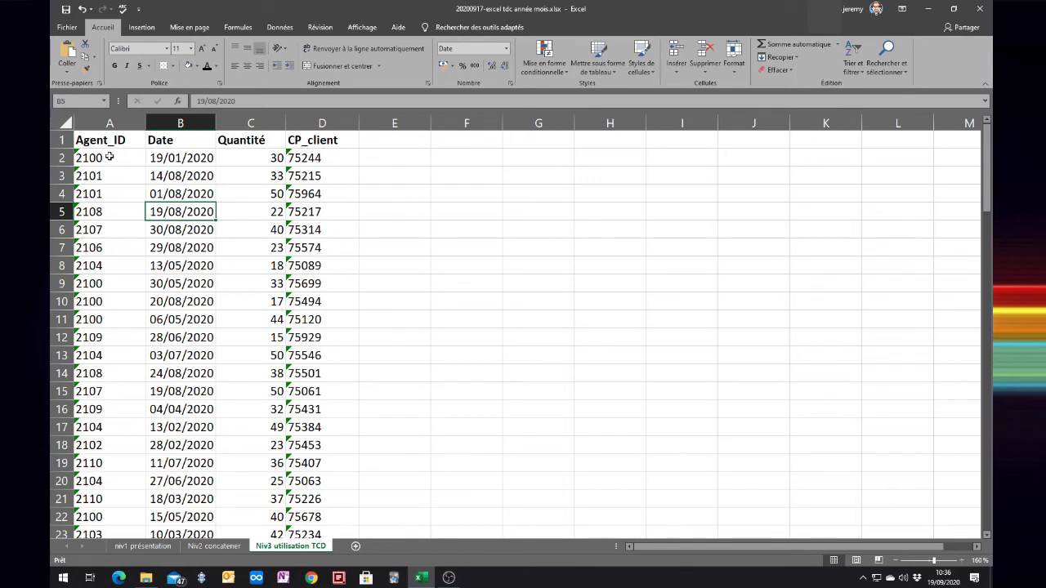
{"action": "left_click", "coordinate": [107, 121]}
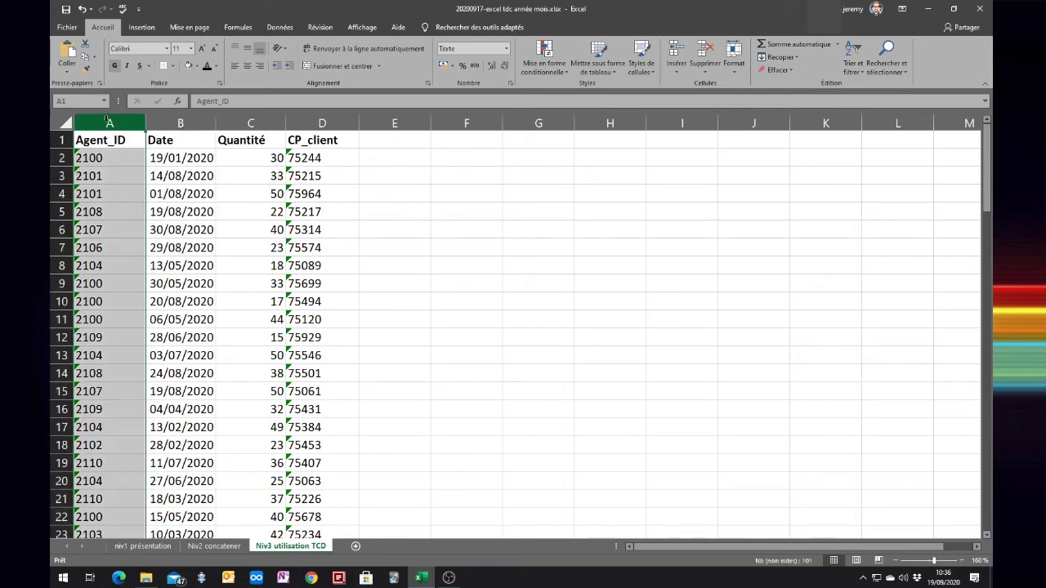
{"action": "left_click", "coordinate": [170, 121]}
{"action": "left_click", "coordinate": [239, 115]}
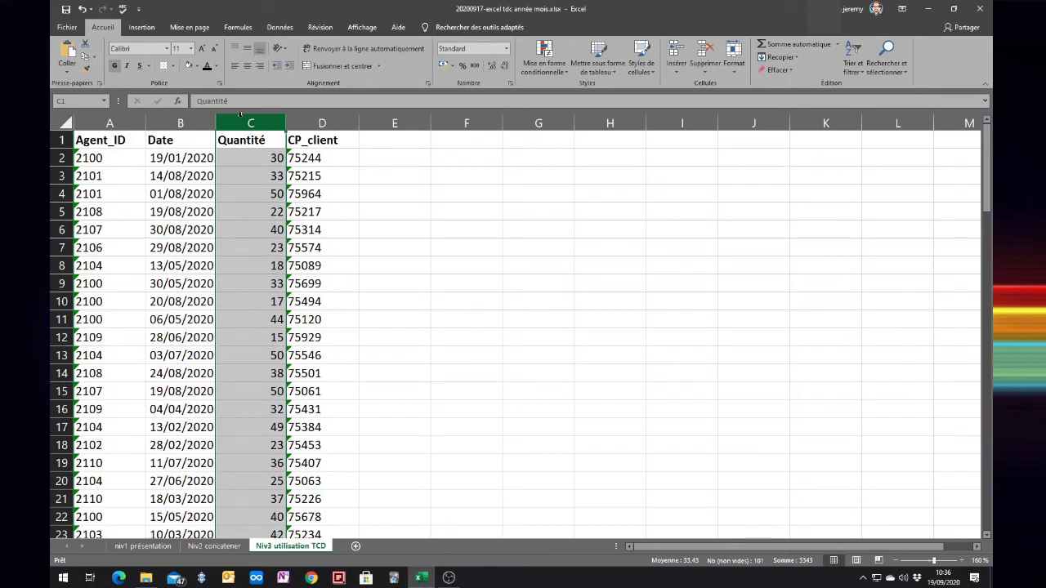
{"action": "left_click_drag", "start_coordinate": [240, 115], "coordinate": [300, 122]}
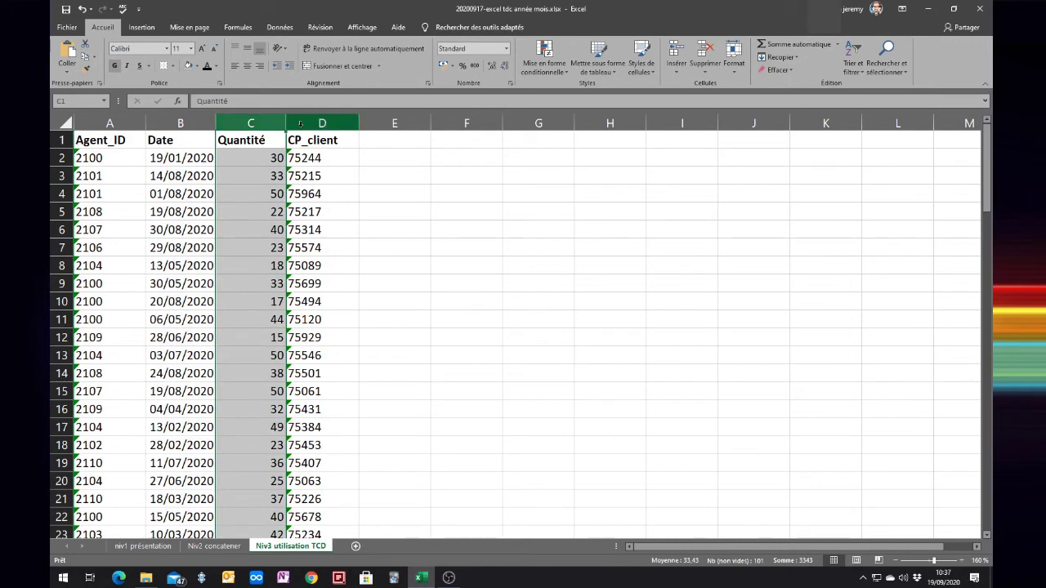
{"action": "left_click", "coordinate": [300, 123]}
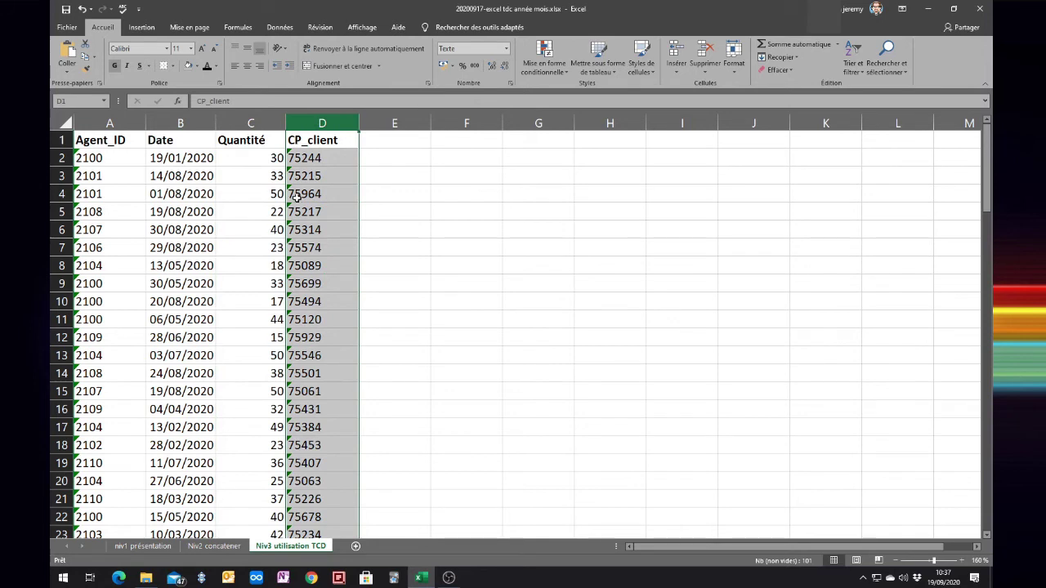
Format the data range A1:D101 as a table with headers, using a blue medium style with banded rows.
{"action": "left_click", "coordinate": [126, 141]}
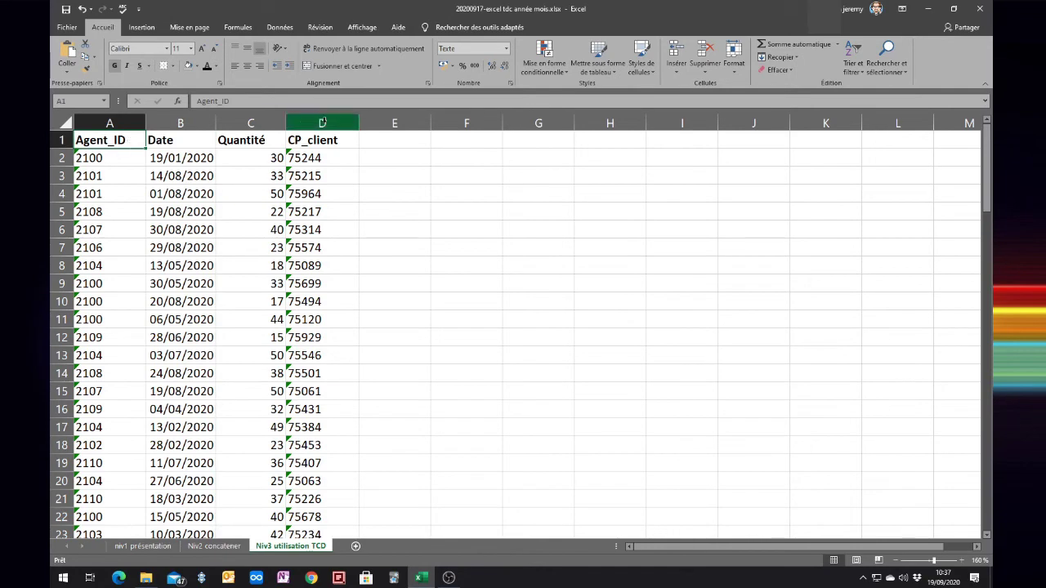
{"action": "left_click", "coordinate": [597, 76]}
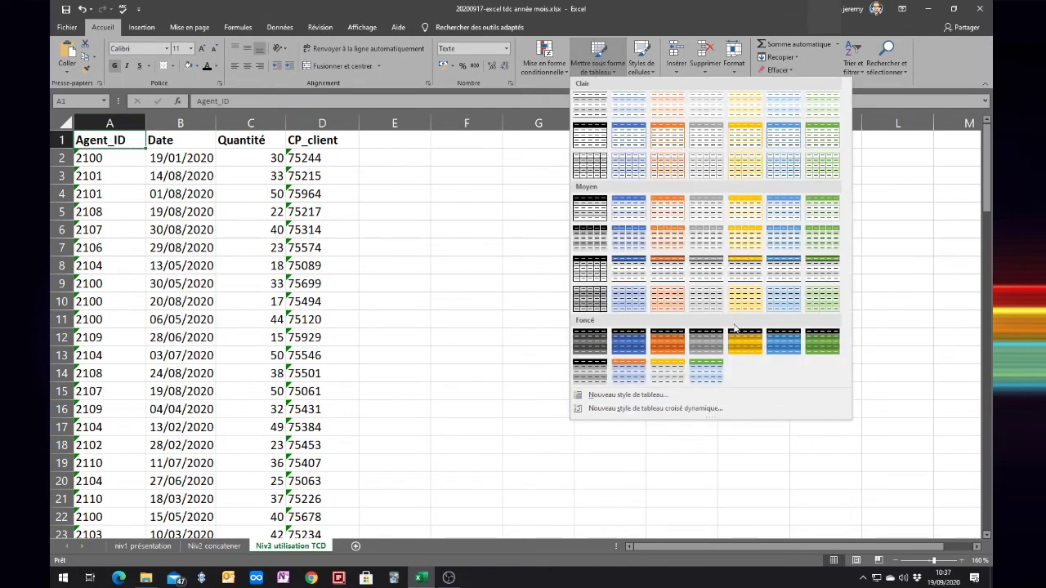
{"action": "left_click", "coordinate": [630, 239]}
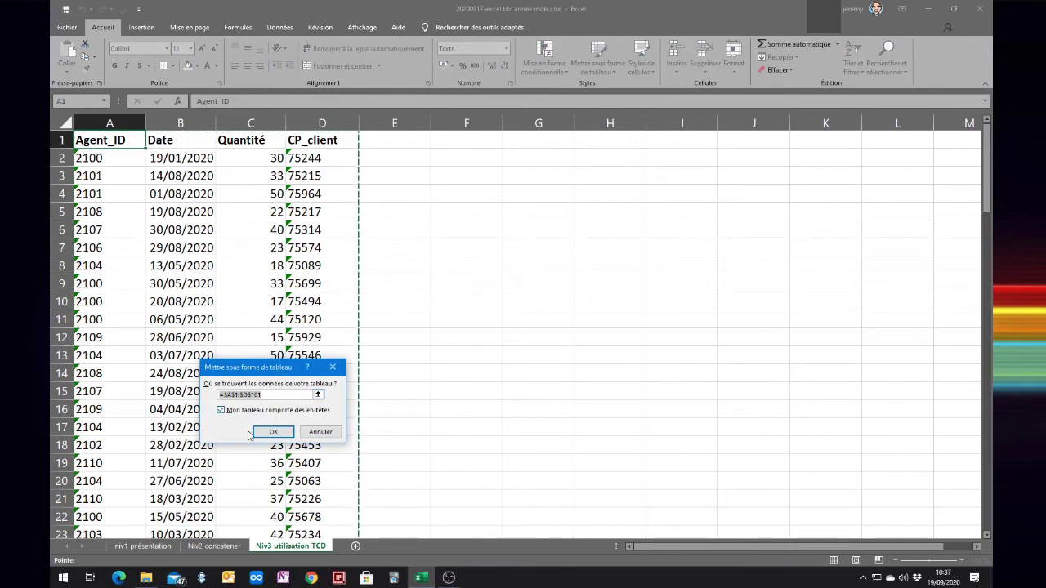
{"action": "left_click", "coordinate": [276, 432]}
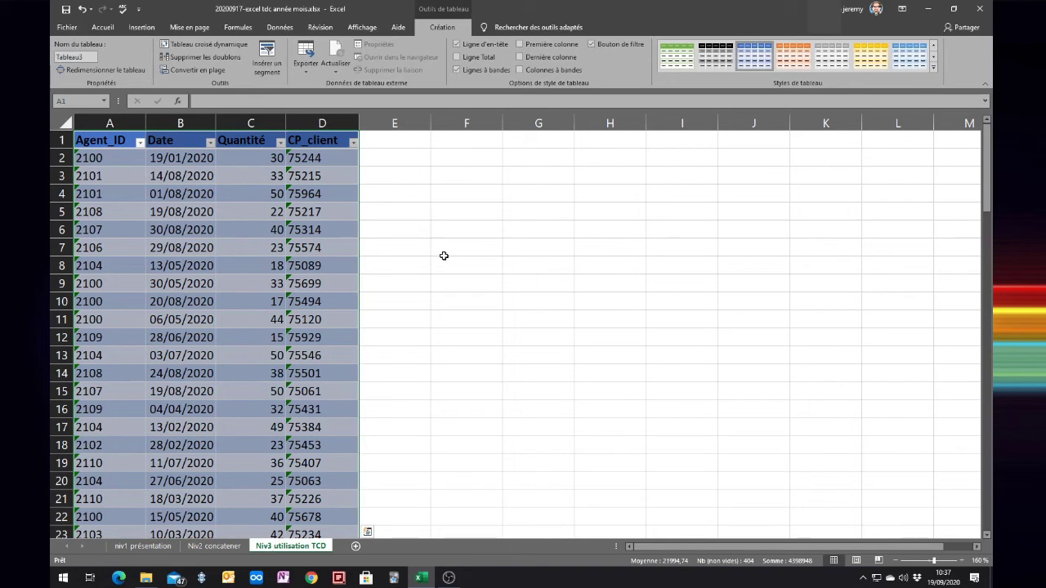
{"action": "left_click", "coordinate": [406, 244]}
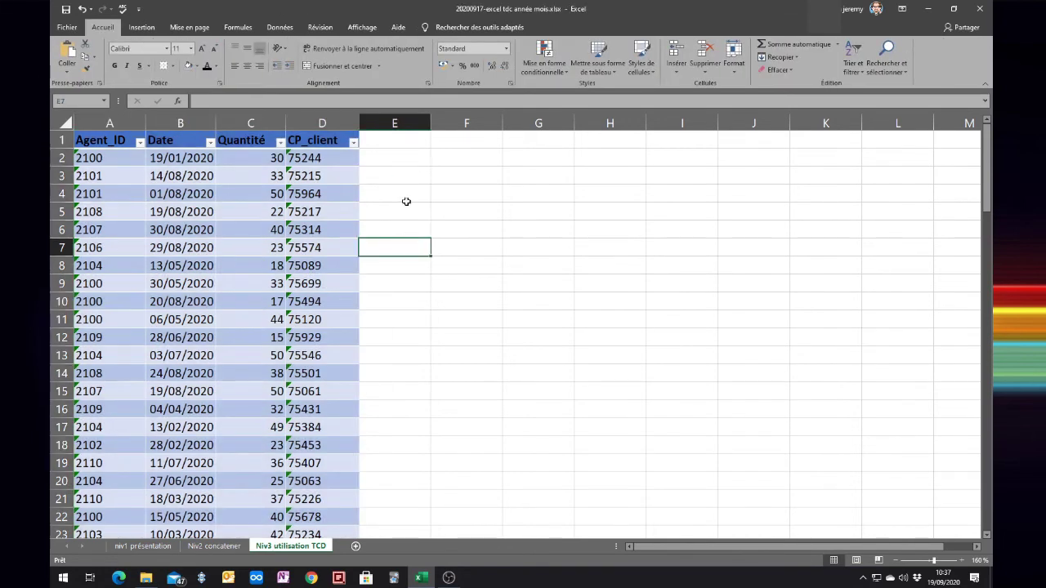
Add a new table column headed "mois" in E1.
{"action": "left_click", "coordinate": [384, 141]}
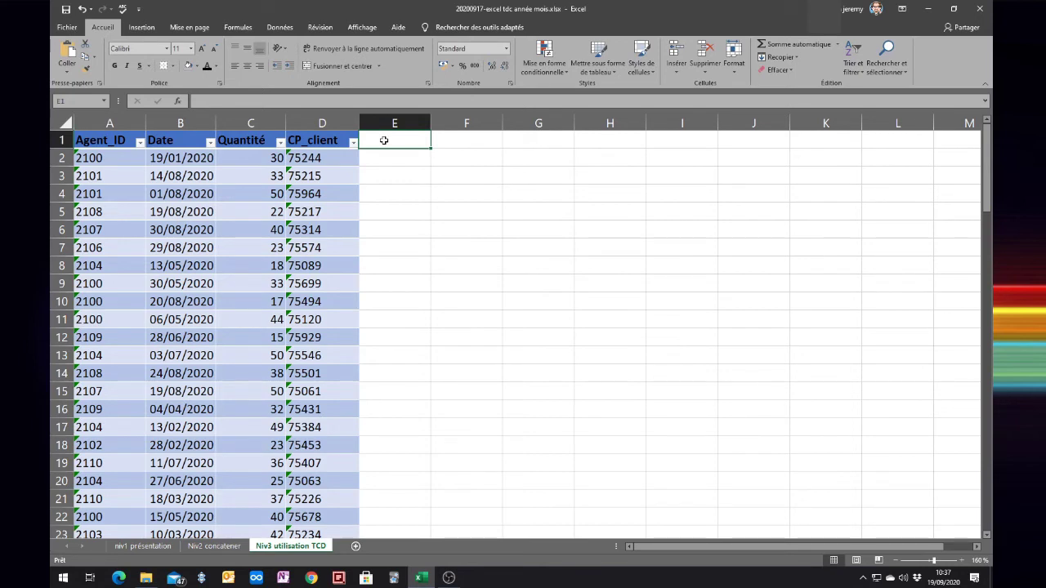
{"action": "type", "text": "mois"}
{"action": "key", "text": "Return"}
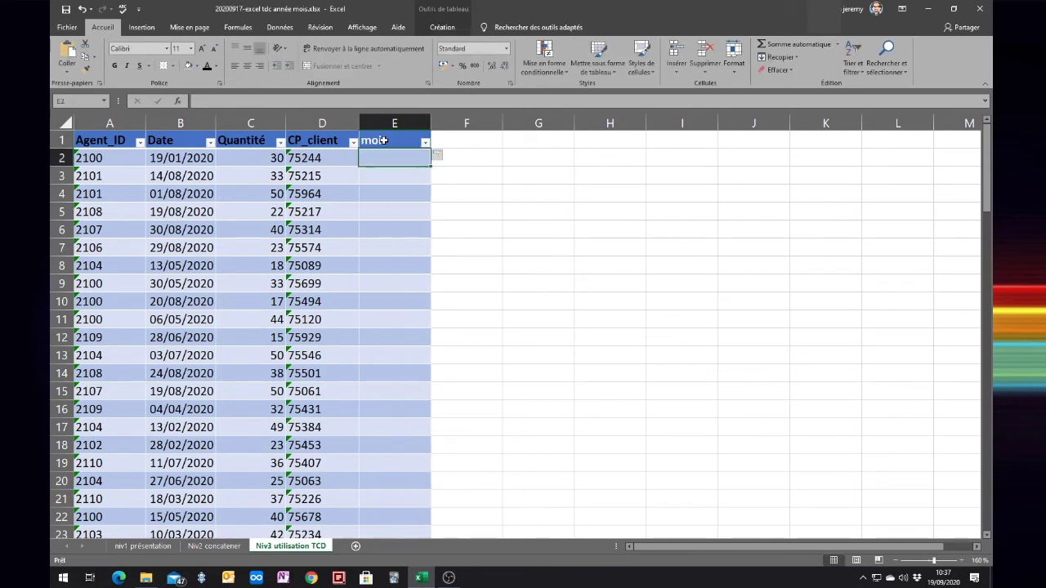
{"action": "type", "text": "="}
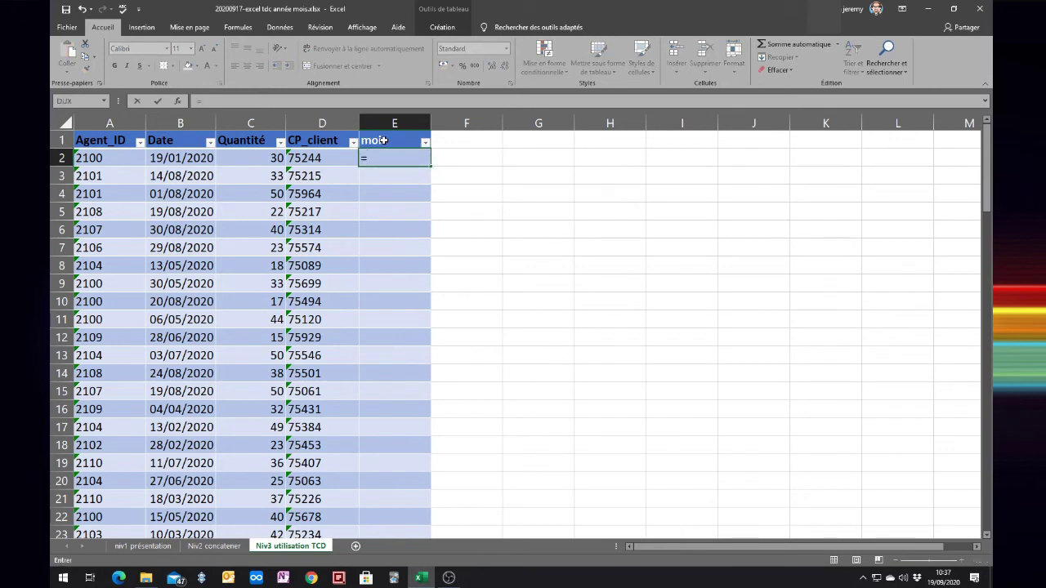
{"action": "type", "text": "année"}
{"action": "key", "text": "BackSpace"}
{"action": "key", "text": "BackSpace"}
{"action": "type", "text": "e"}
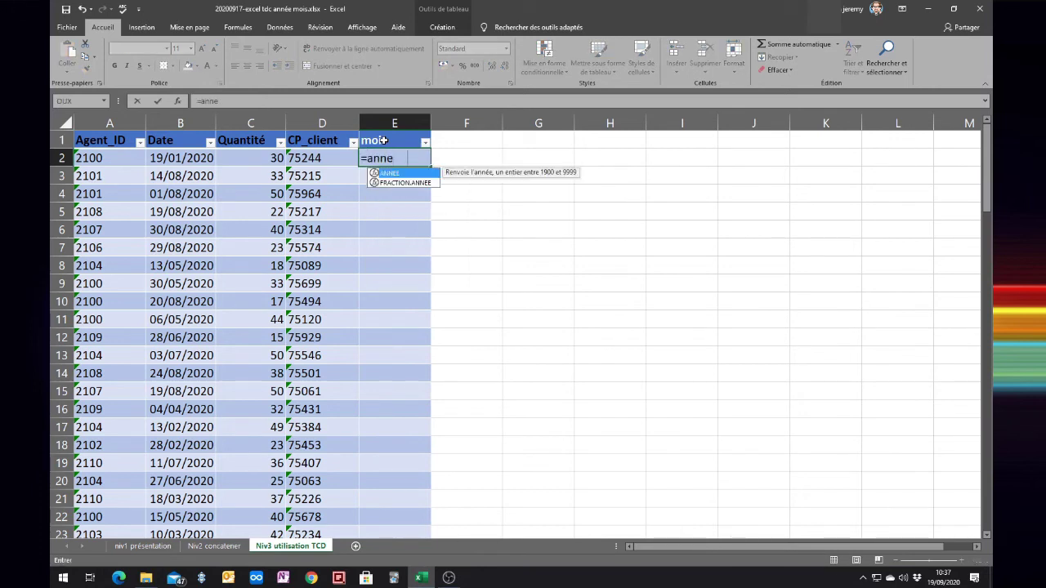
{"action": "key", "text": "Tab"}
{"action": "key", "text": "Left"}
{"action": "key", "text": "Left"}
{"action": "key", "text": "Left"}
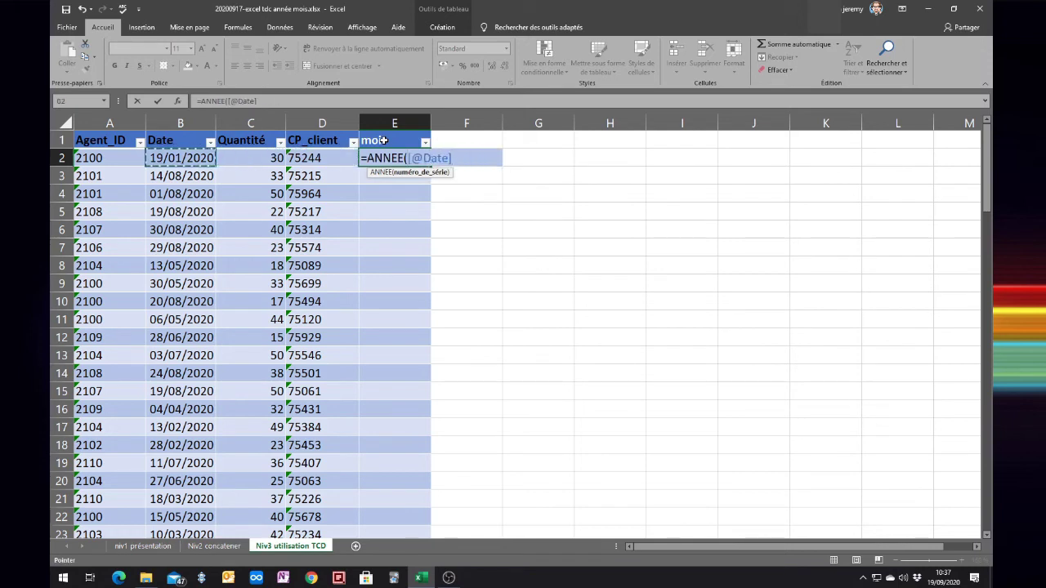
{"action": "type", "text": ")&\"-"}
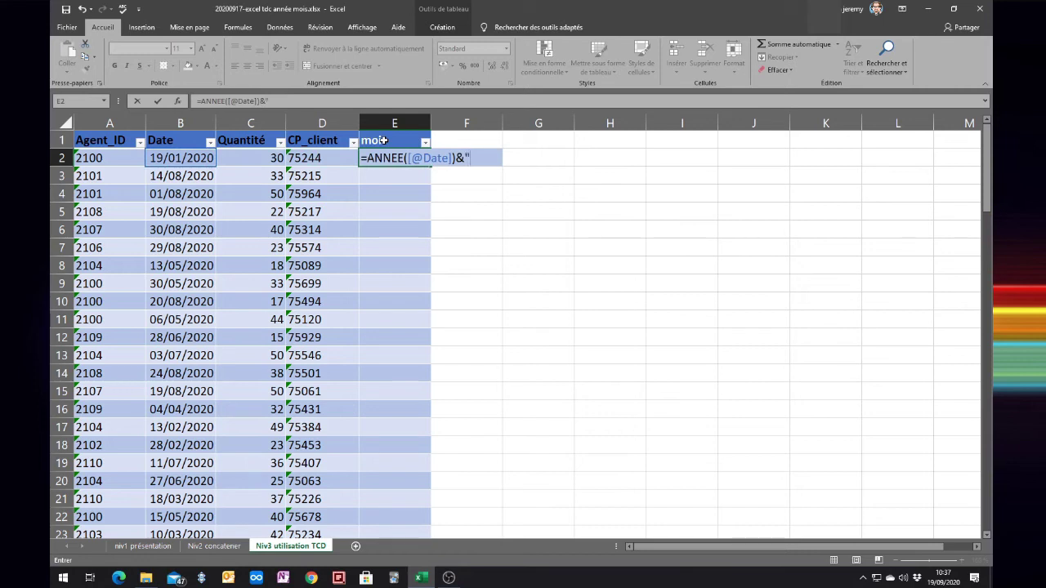
{"action": "type", "text": "M\"&"}
{"action": "type", "text": "texte"}
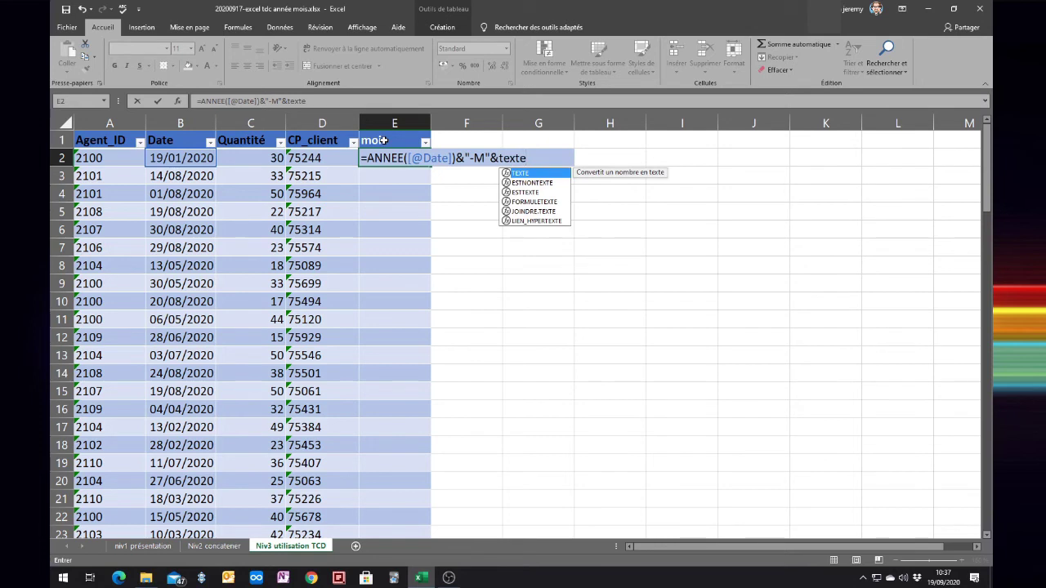
{"action": "type", "text": "("}
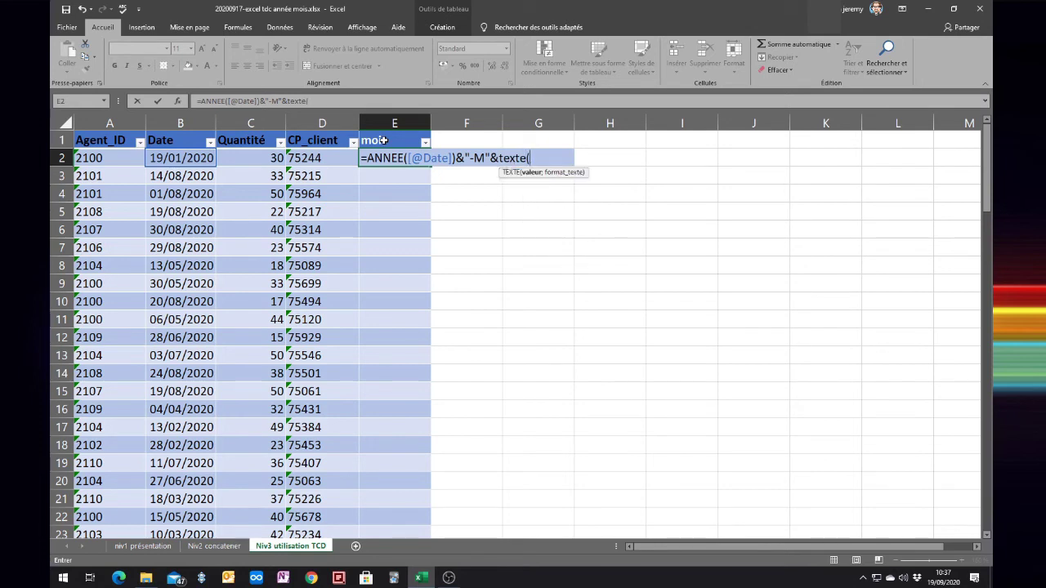
{"action": "type", "text": "mois"}
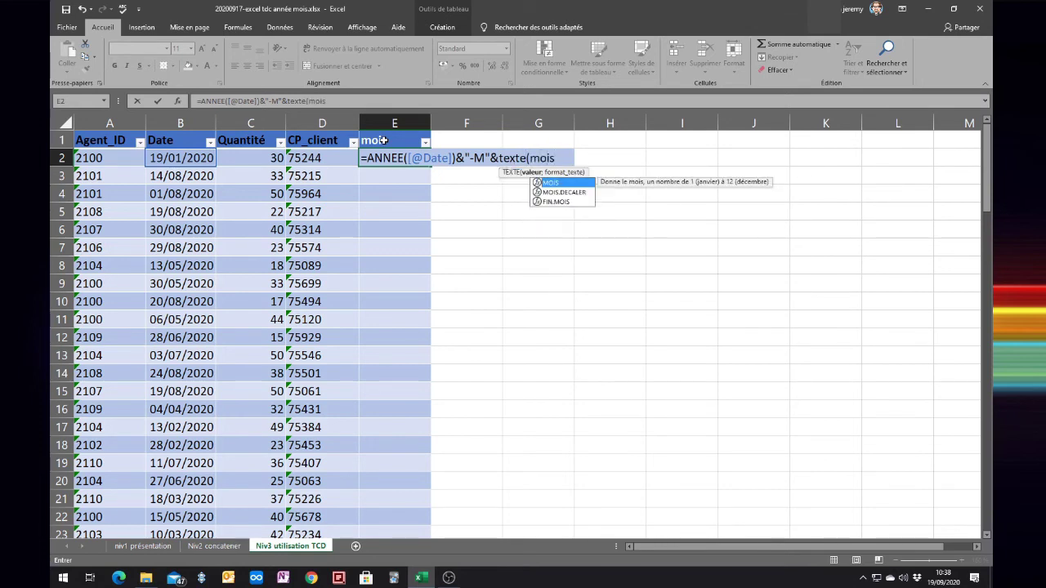
{"action": "type", "text": "("}
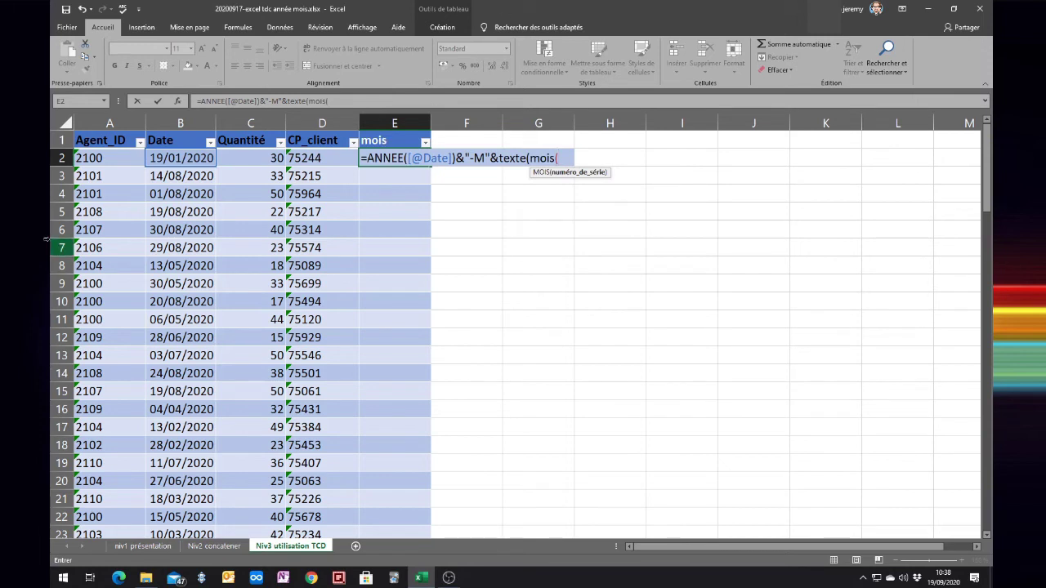
{"action": "left_click", "coordinate": [180, 160]}
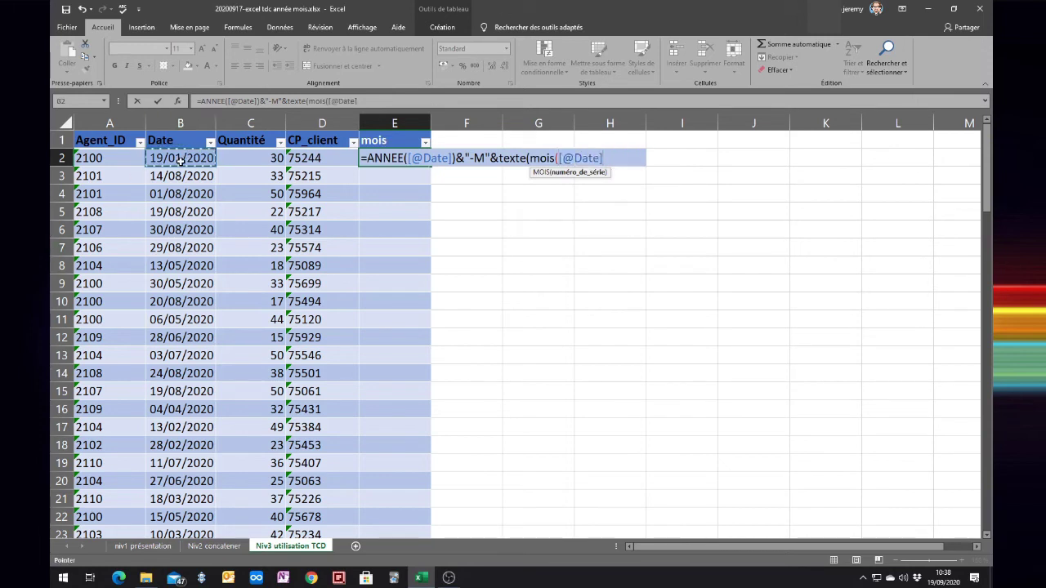
{"action": "type", "text": ")"}
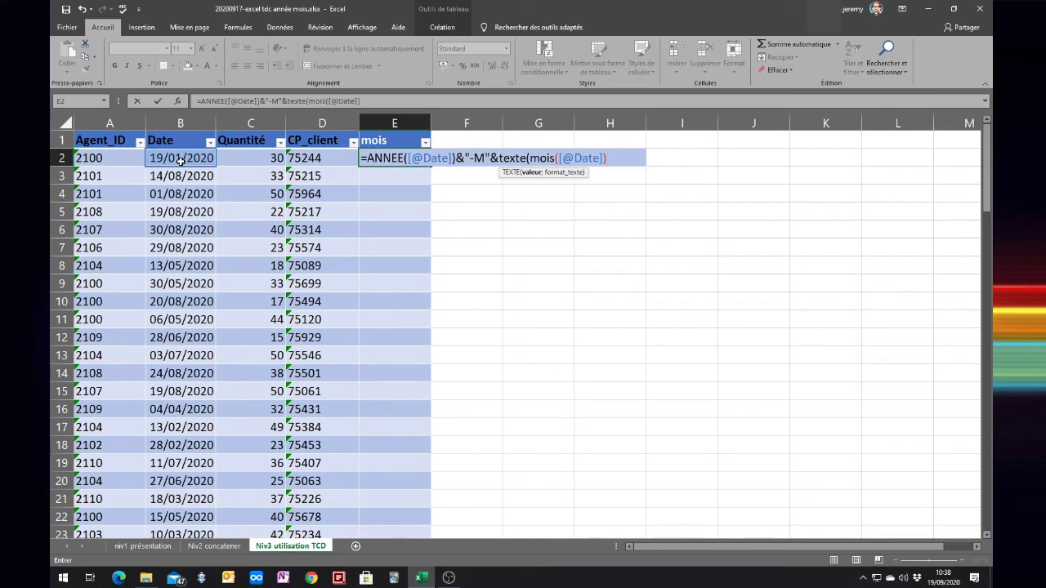
{"action": "type", "text": ";\"00\""}
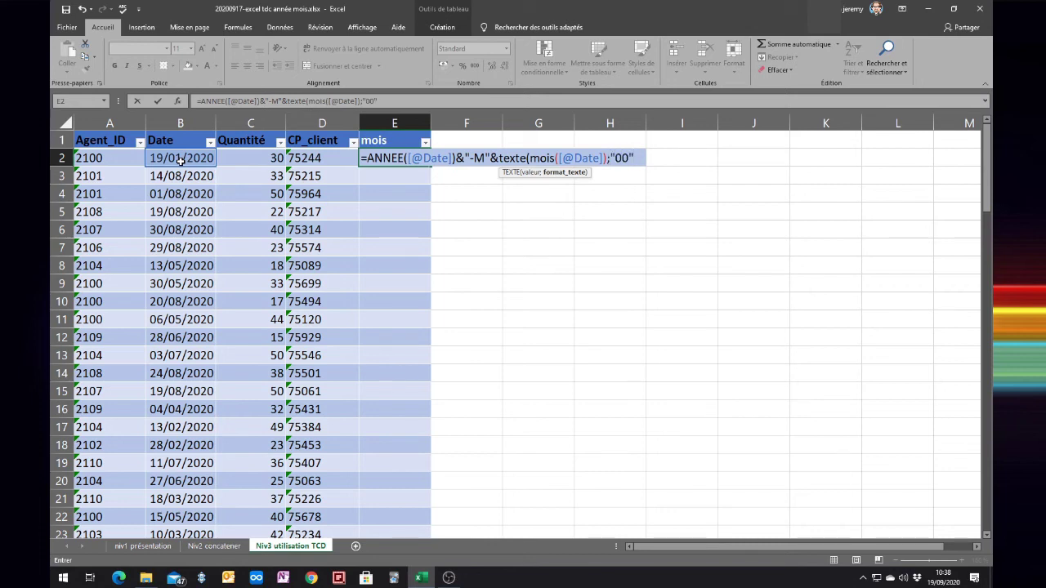
{"action": "type", "text": ")"}
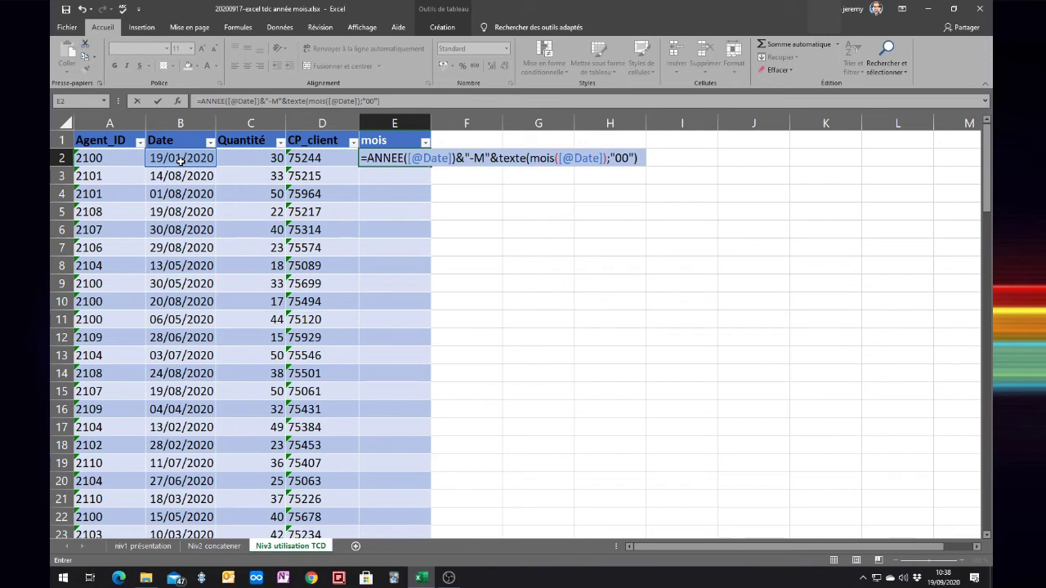
{"action": "key", "text": "Return"}
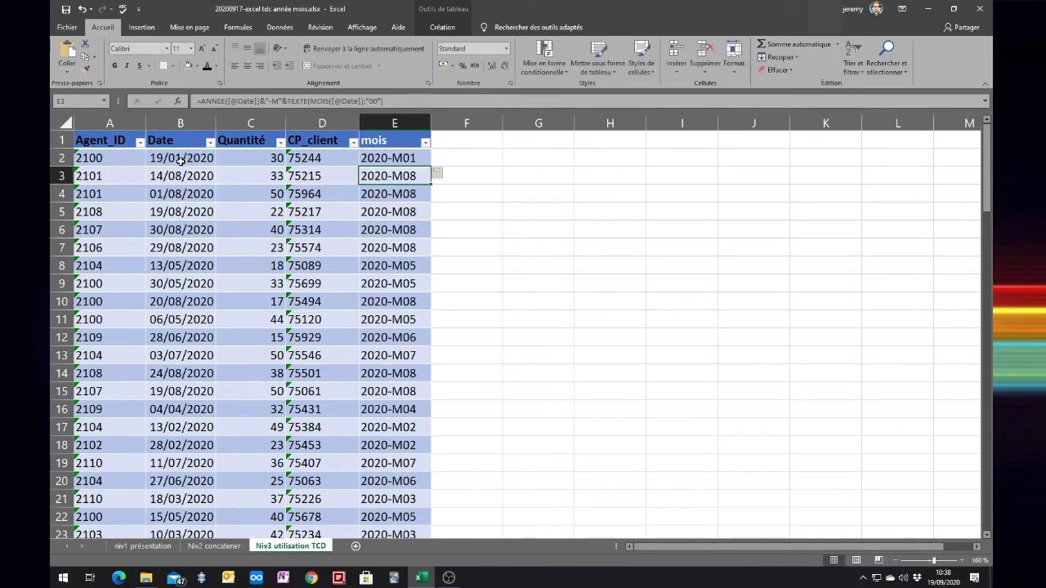
Create a pivot table from Tableau3 on a new worksheet.
{"action": "left_click", "coordinate": [218, 214]}
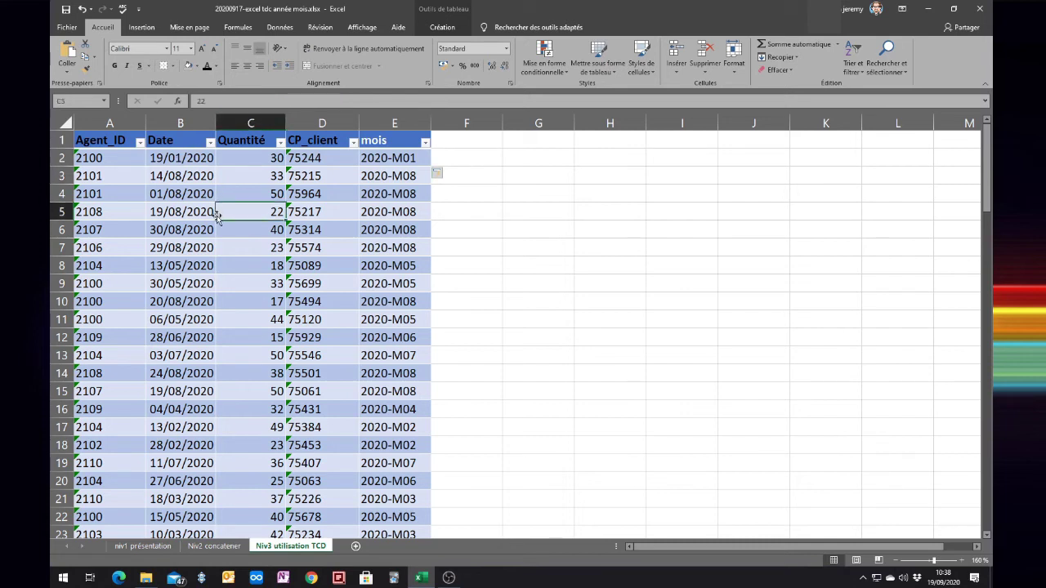
{"action": "left_click", "coordinate": [457, 28]}
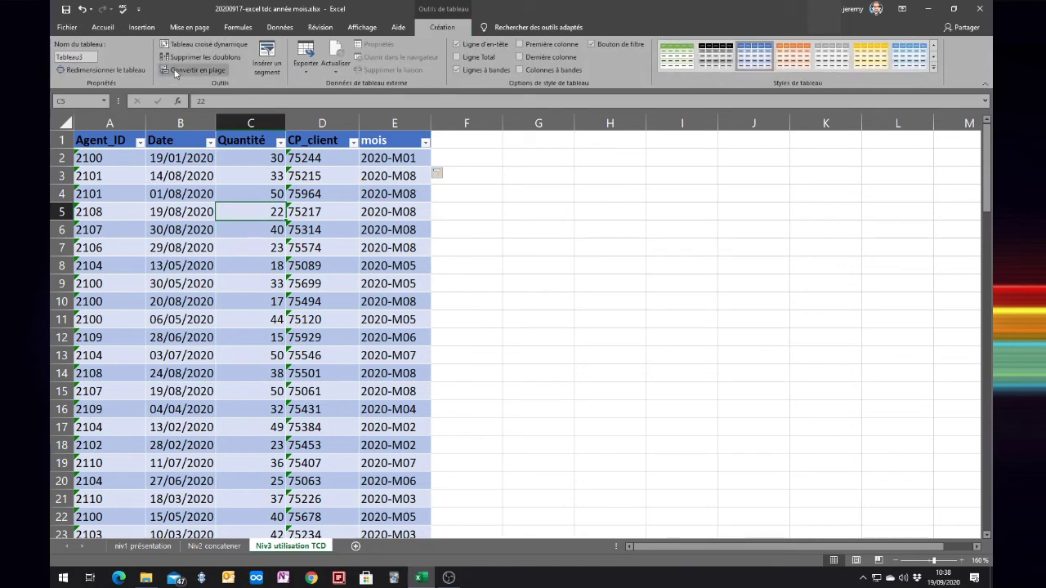
{"action": "left_click", "coordinate": [201, 46]}
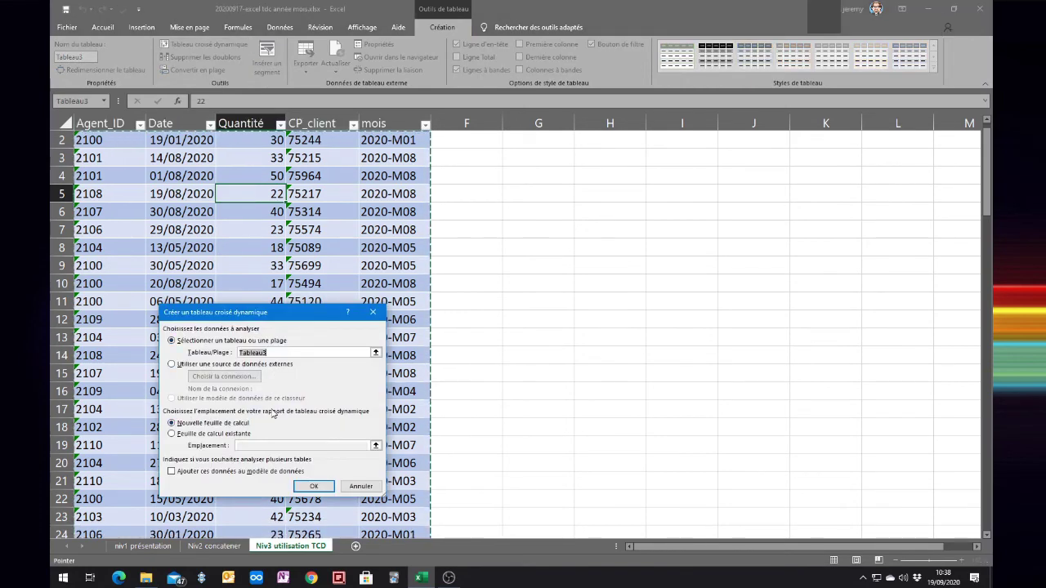
{"action": "left_click", "coordinate": [316, 486]}
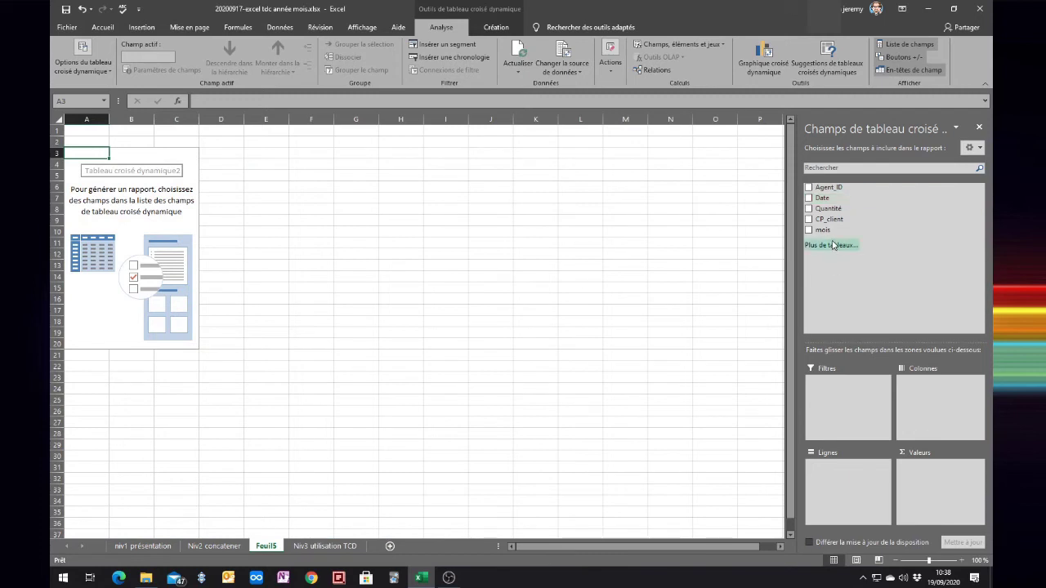
Lay out the pivot table with mois as rows, Agent_ID as columns and the sum of Quantité as values.
{"action": "left_click_drag", "start_coordinate": [834, 233], "coordinate": [850, 478]}
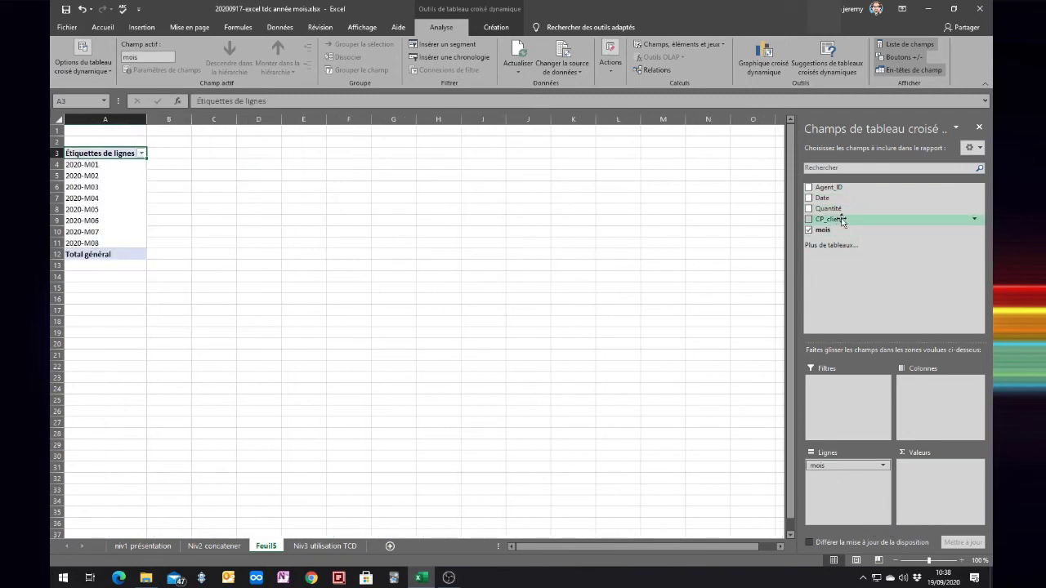
{"action": "left_click_drag", "start_coordinate": [839, 187], "coordinate": [928, 408]}
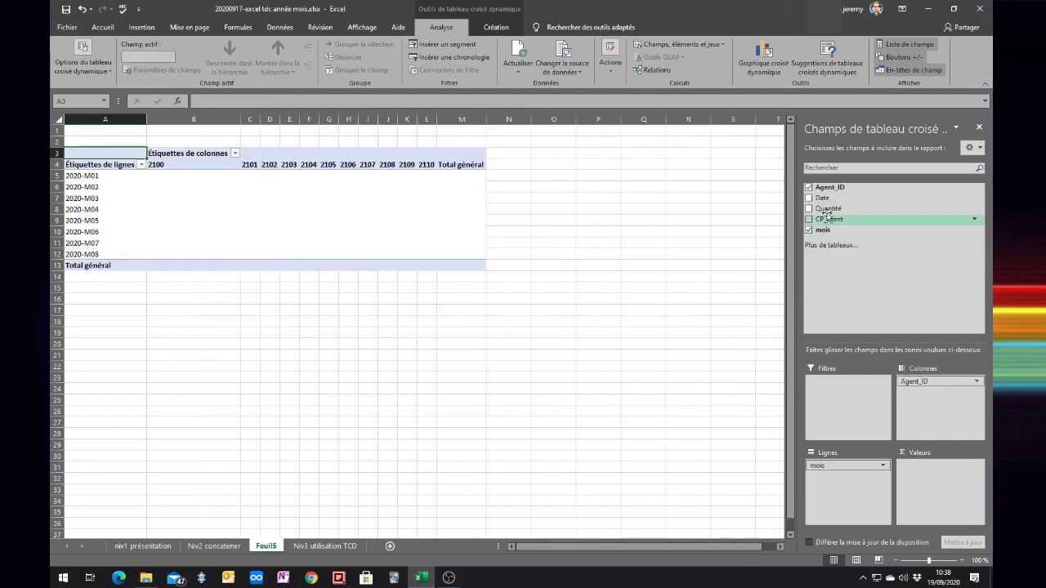
{"action": "left_click_drag", "start_coordinate": [828, 209], "coordinate": [947, 503]}
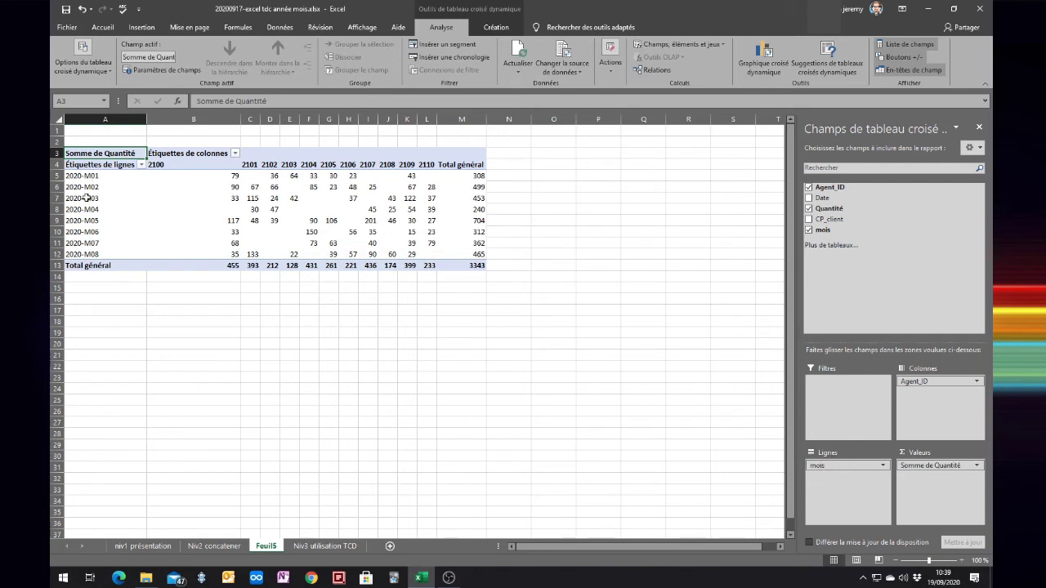
{"action": "left_click", "coordinate": [47, 174]}
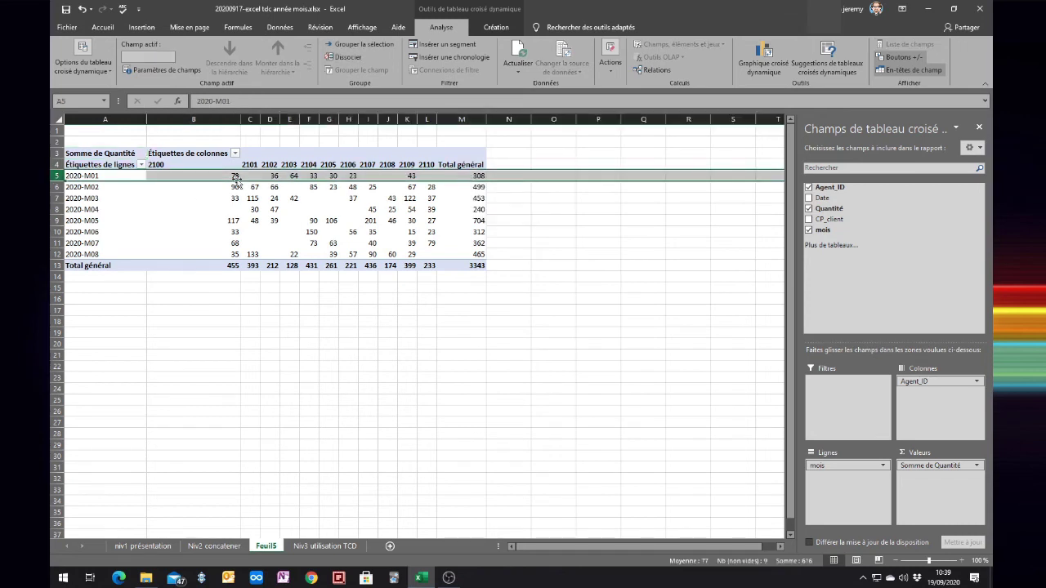
{"action": "left_click_drag", "start_coordinate": [210, 175], "coordinate": [424, 177]}
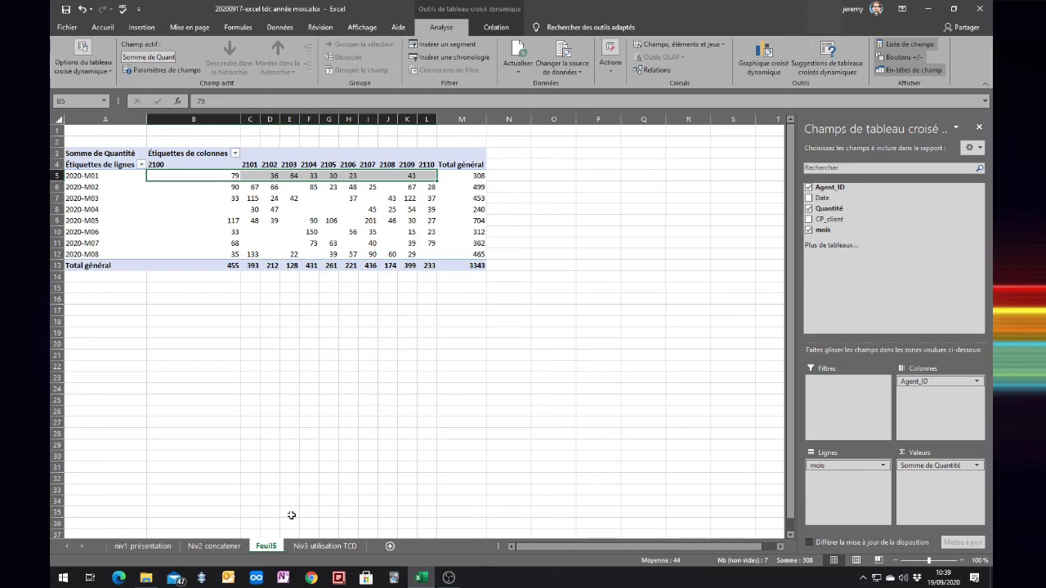
Return to the Niv3 utilisation TCD sheet and add a new table column headed "année" in F1.
{"action": "left_click", "coordinate": [312, 547]}
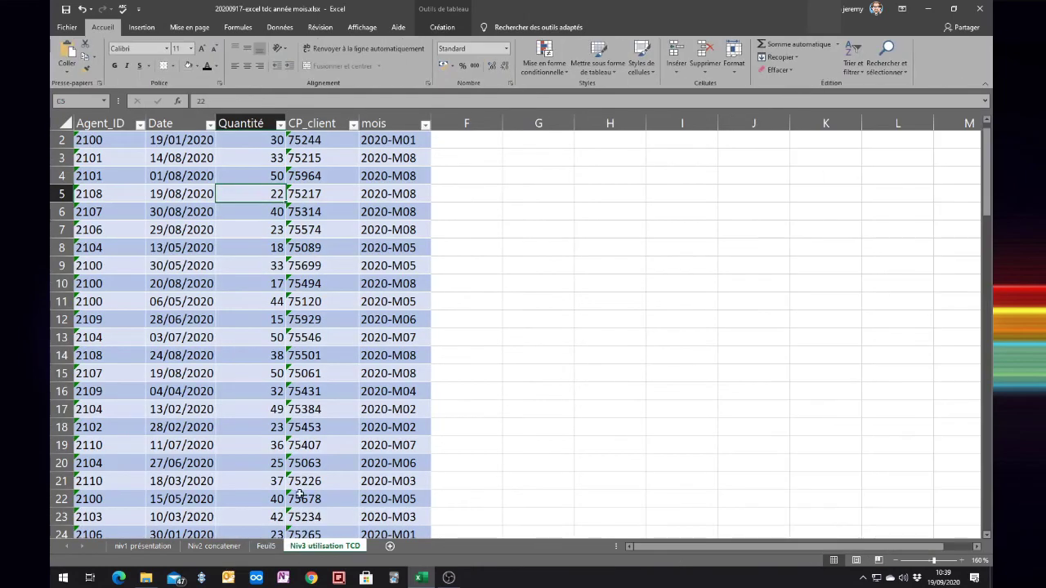
{"action": "scroll", "coordinate": [494, 226], "scroll_direction": "up", "scroll_amount": 1}
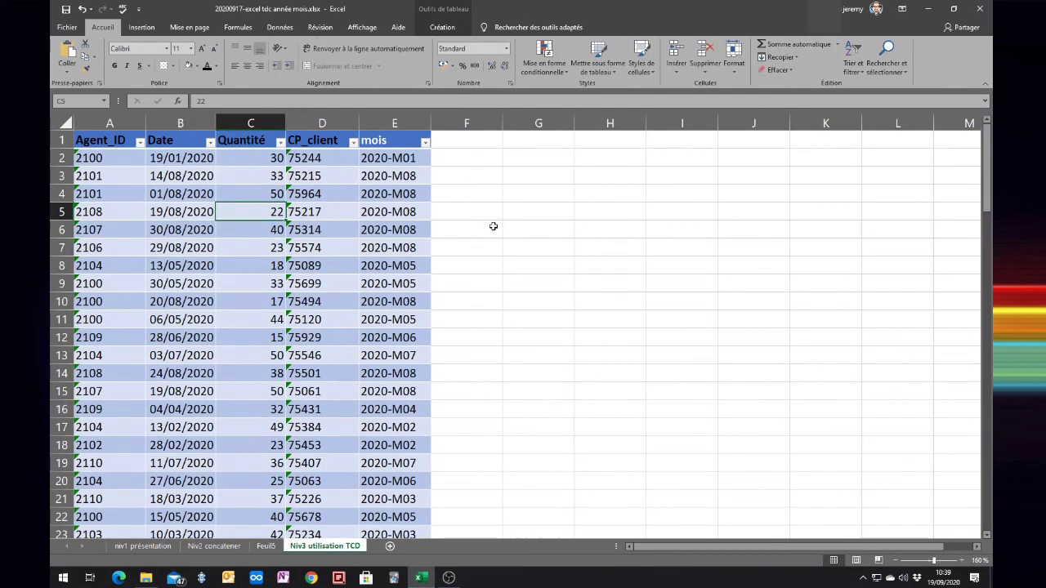
{"action": "left_click", "coordinate": [472, 142]}
{"action": "type", "text": "an"}
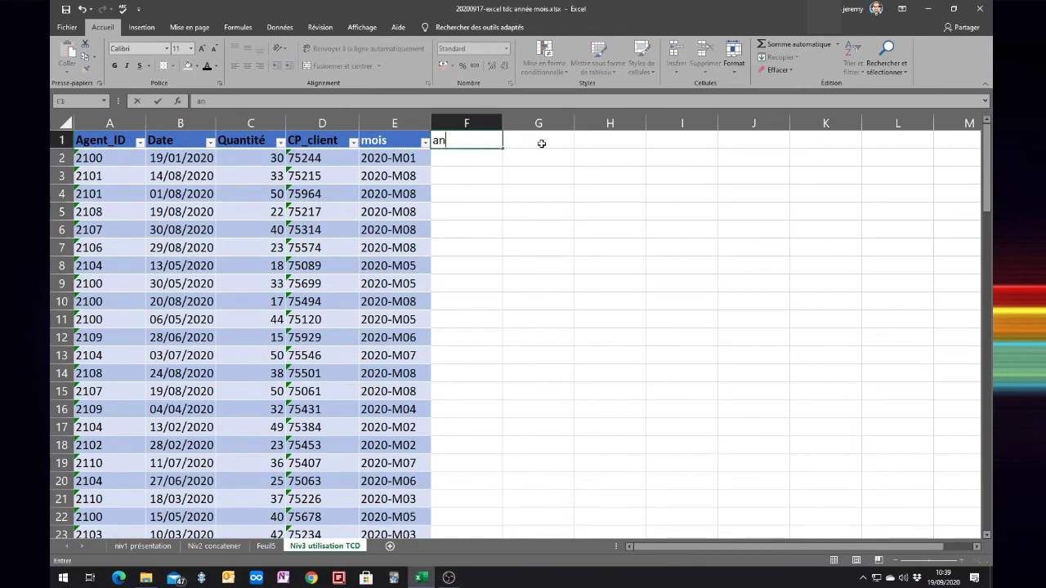
{"action": "type", "text": "na"}
{"action": "key", "text": "BackSpace"}
{"action": "type", "text": "ée"}
{"action": "key", "text": "Return"}
{"action": "type", "text": "=anné"}
{"action": "key", "text": "BackSpace"}
{"action": "type", "text": "ee"}
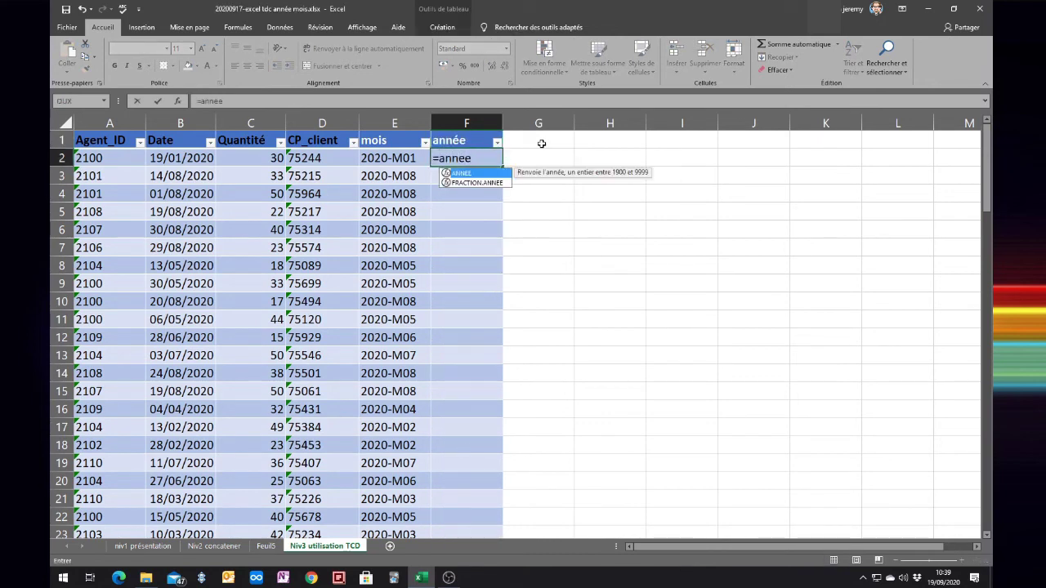
{"action": "type", "text": "("}
{"action": "key", "text": "Left"}
{"action": "key", "text": "Left"}
{"action": "key", "text": "Left"}
{"action": "key", "text": "Left"}
{"action": "key", "text": "Left"}
{"action": "key", "text": "Right"}
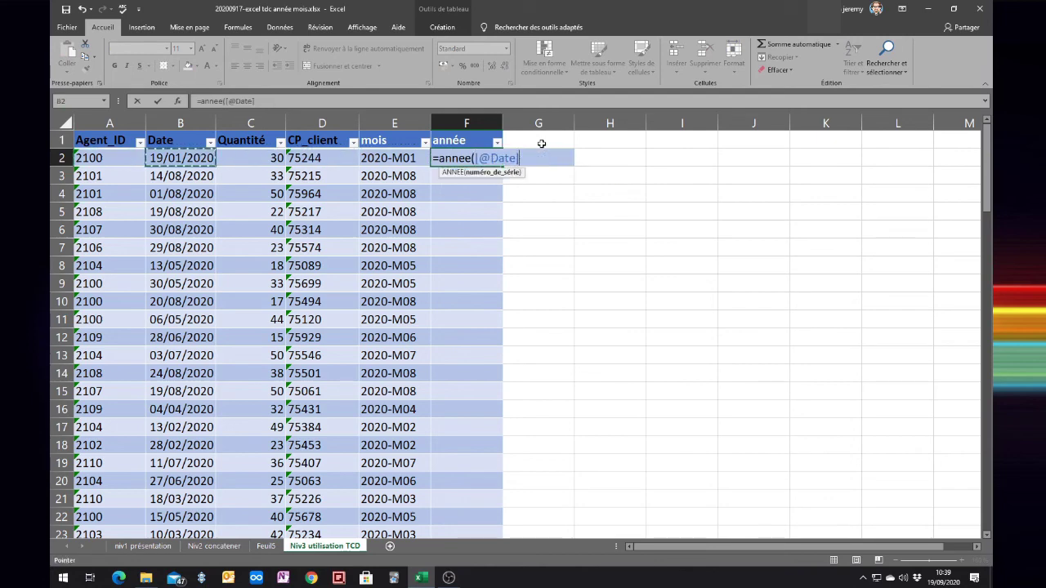
{"action": "type", "text": ")"}
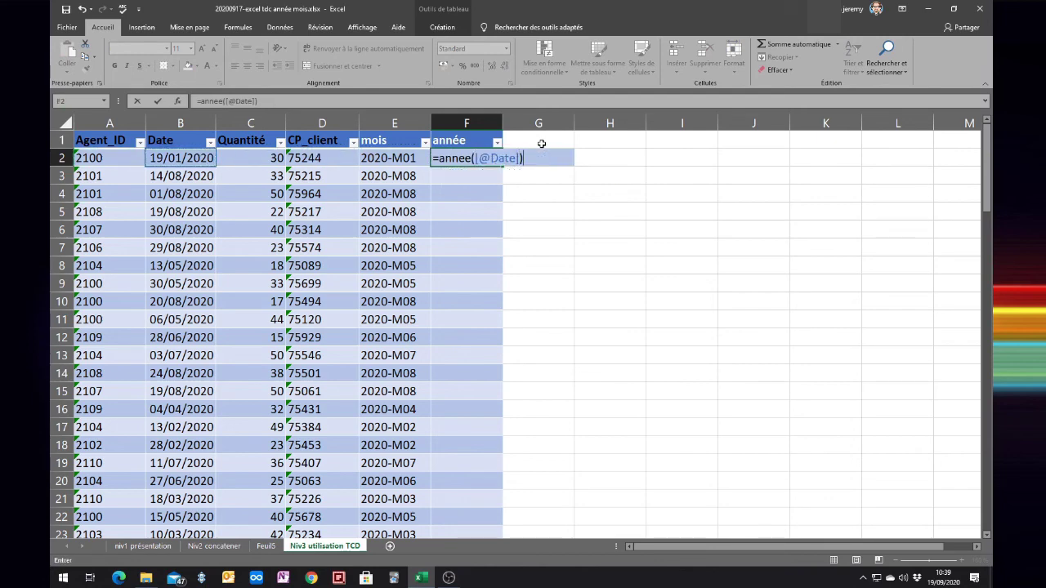
{"action": "key", "text": "Return"}
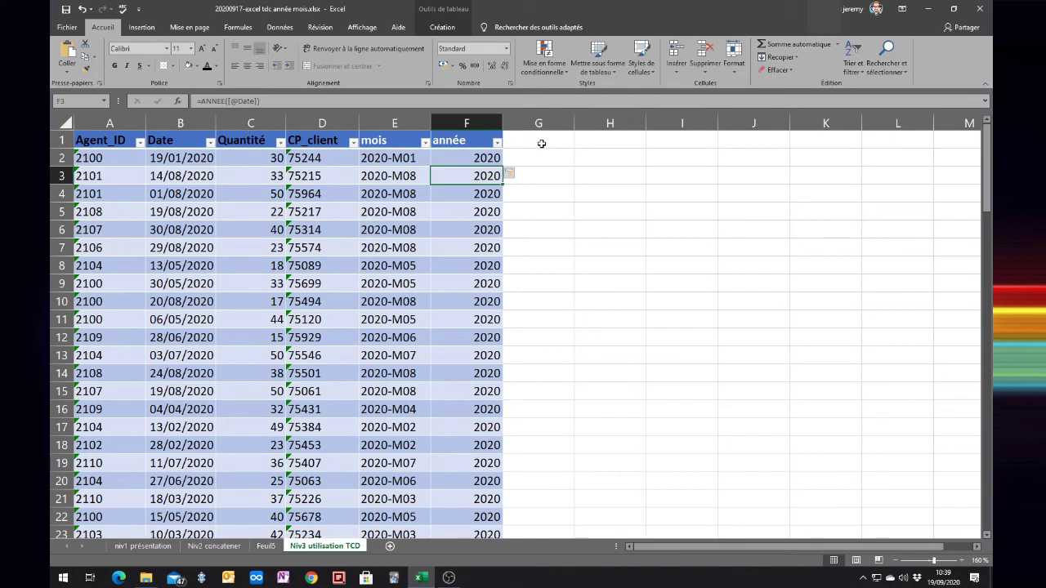
Refresh the pivot table on Feuil5 and add the année field as a report filter.
{"action": "left_click", "coordinate": [270, 546]}
{"action": "left_click", "coordinate": [261, 209]}
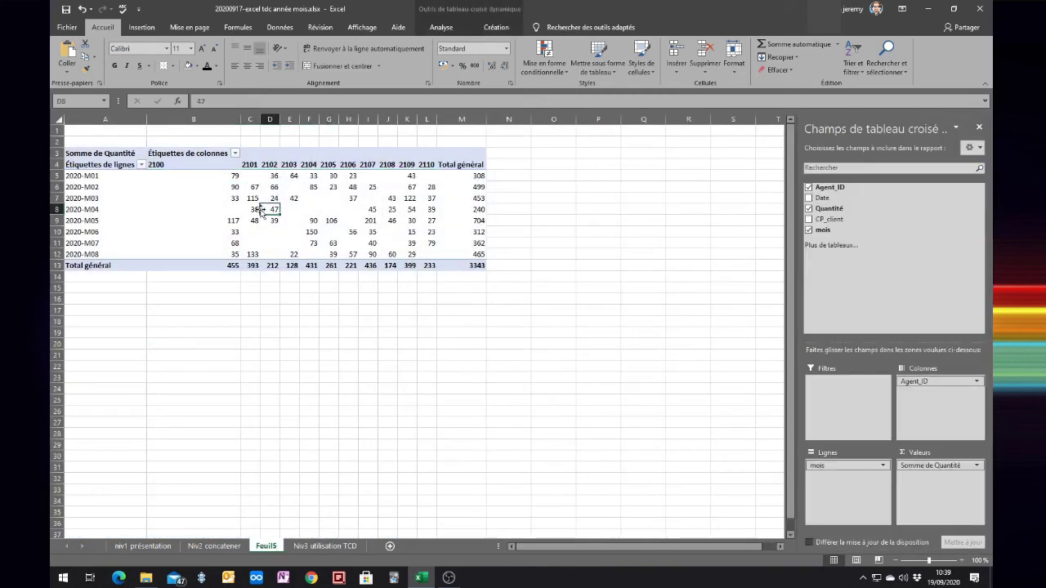
{"action": "left_click", "coordinate": [441, 27]}
{"action": "left_click", "coordinate": [515, 53]}
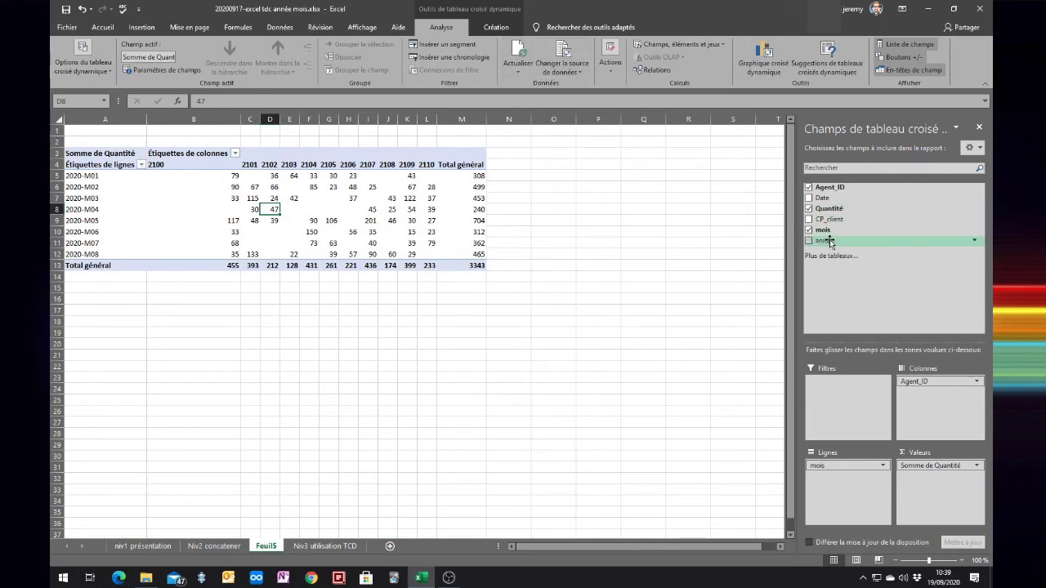
{"action": "left_click_drag", "start_coordinate": [831, 242], "coordinate": [839, 388]}
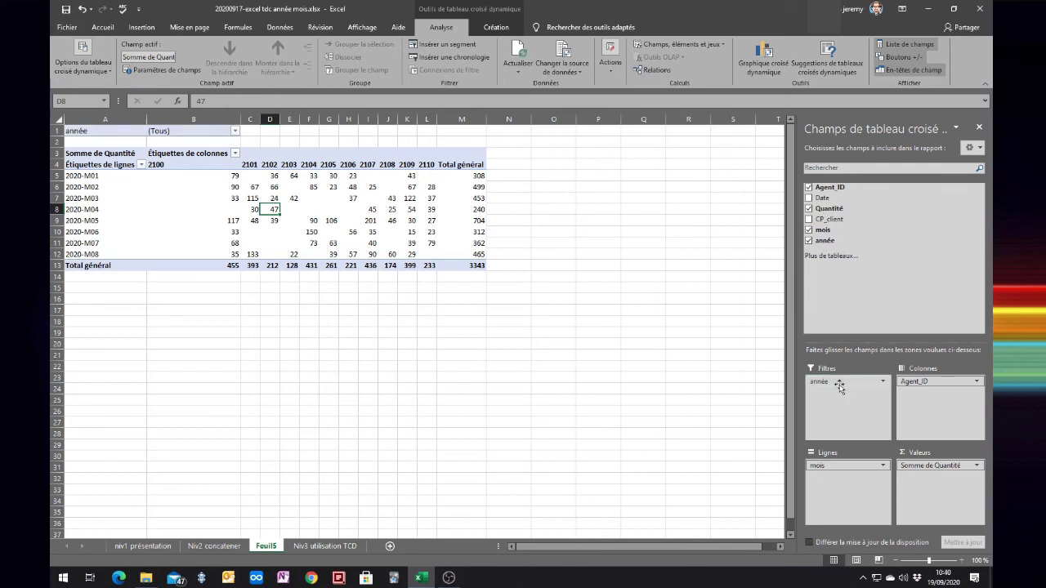
{"action": "left_click", "coordinate": [236, 131]}
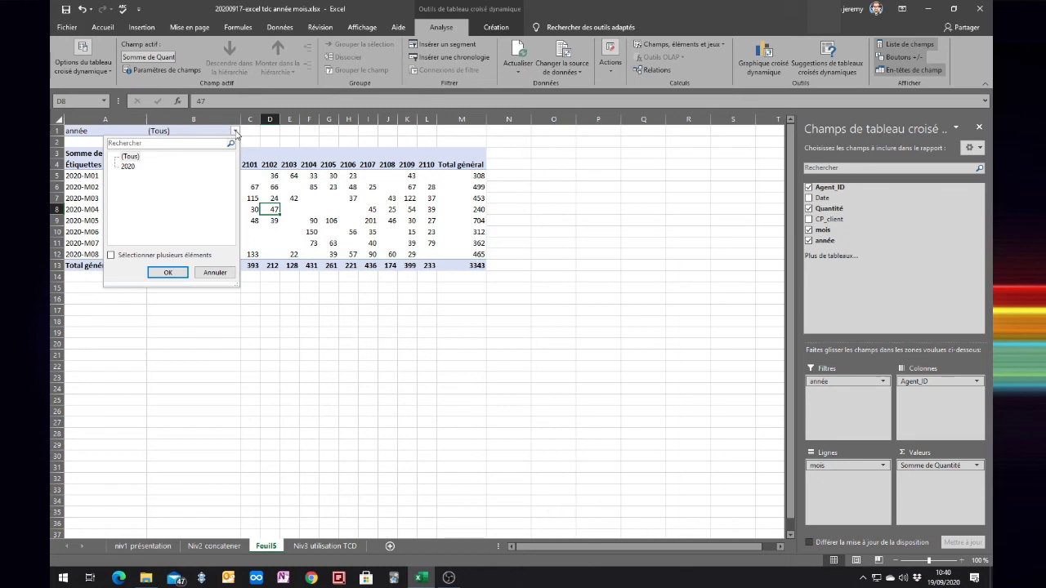
{"action": "left_click", "coordinate": [236, 132]}
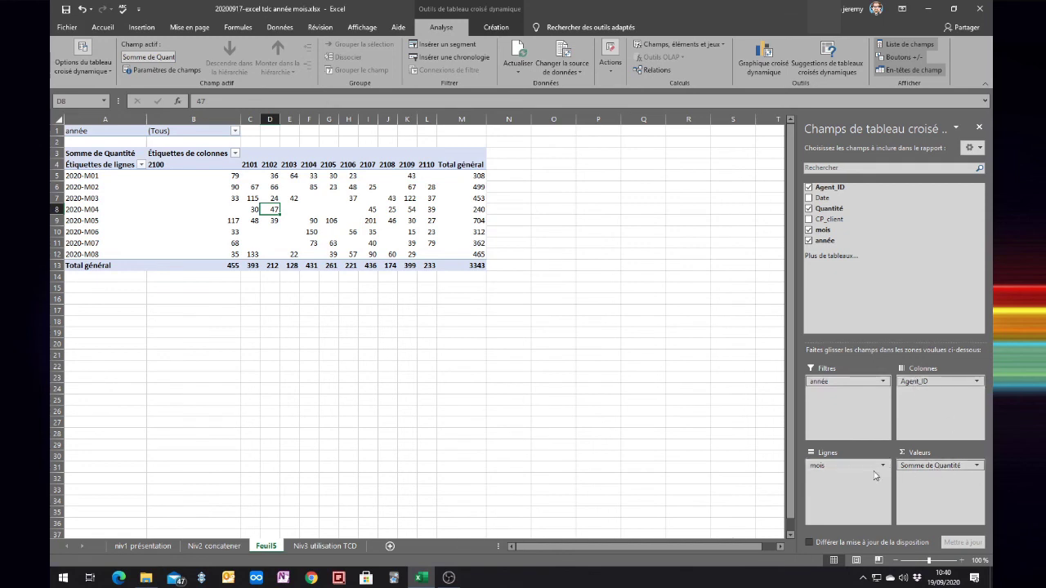
Rearrange the pivot table so that mois becomes a second report filter and Agent_ID supplies the rows, leaving the columns empty.
{"action": "left_click_drag", "start_coordinate": [854, 470], "coordinate": [864, 309]}
{"action": "left_click_drag", "start_coordinate": [935, 381], "coordinate": [880, 309]}
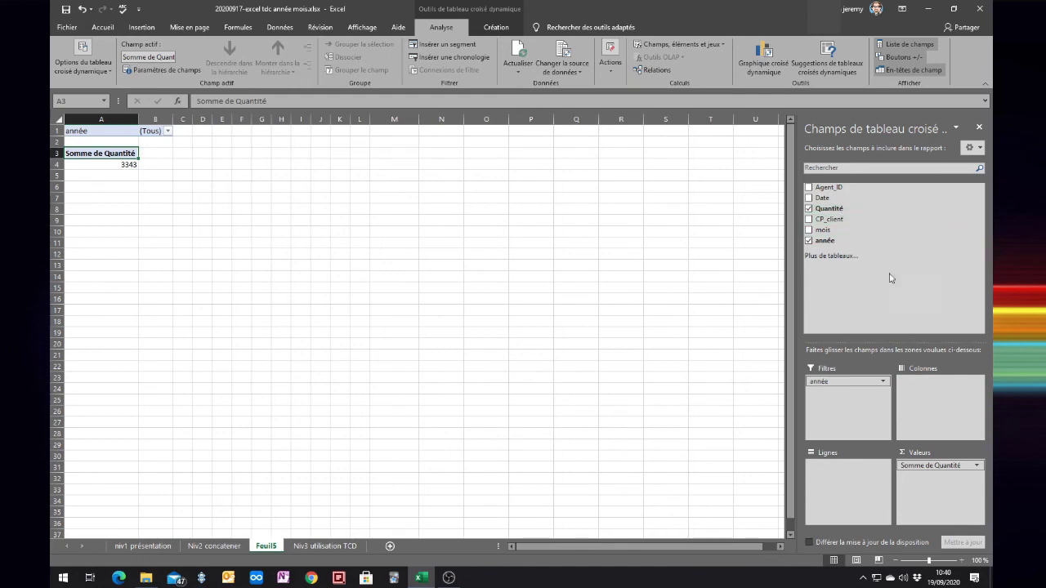
{"action": "left_click_drag", "start_coordinate": [824, 231], "coordinate": [846, 431]}
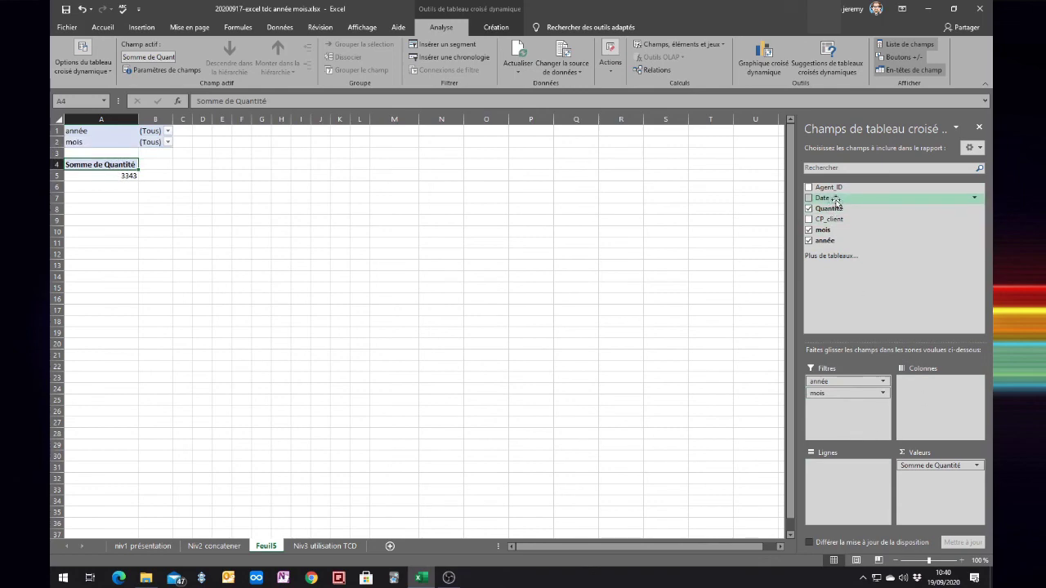
{"action": "left_click_drag", "start_coordinate": [899, 384], "coordinate": [835, 483]}
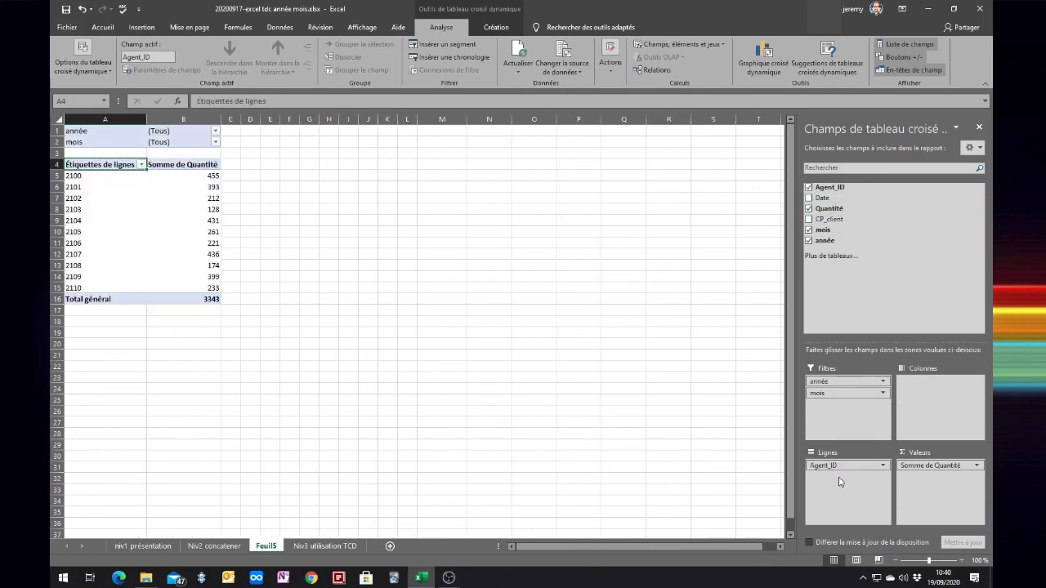
Filter the pivot table by mois to show only 2020-M01.
{"action": "left_click", "coordinate": [216, 142]}
{"action": "left_click", "coordinate": [125, 178]}
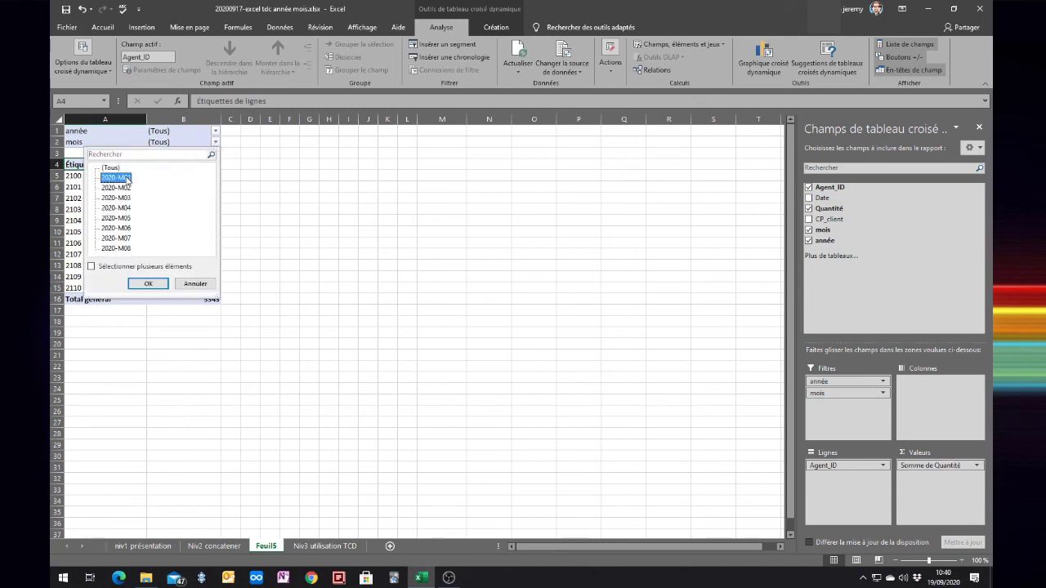
{"action": "left_click", "coordinate": [147, 284]}
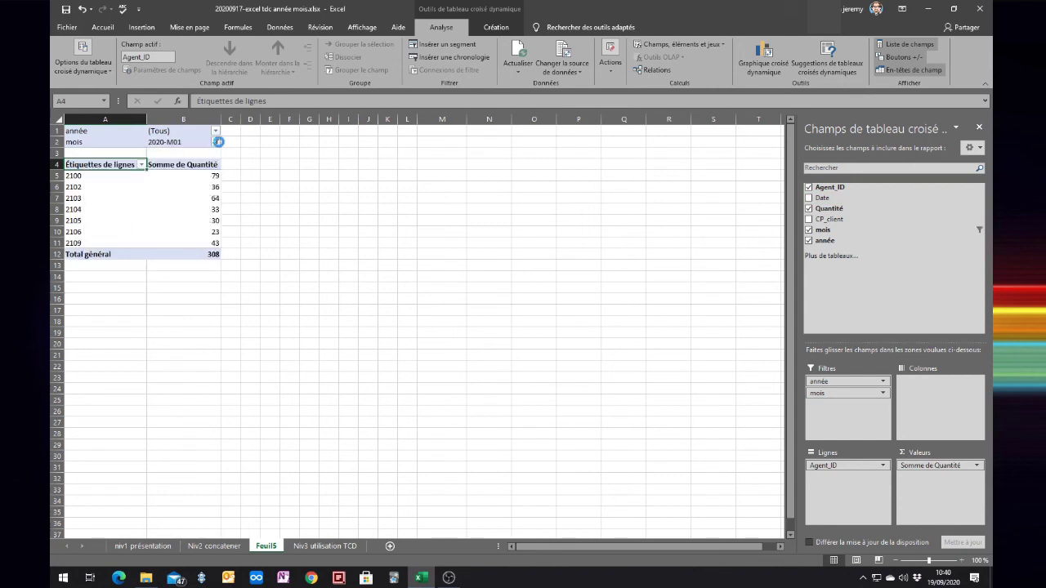
Set the pivot table's mois filter to 2020-M02.
{"action": "left_click", "coordinate": [216, 142]}
{"action": "left_click", "coordinate": [124, 188]}
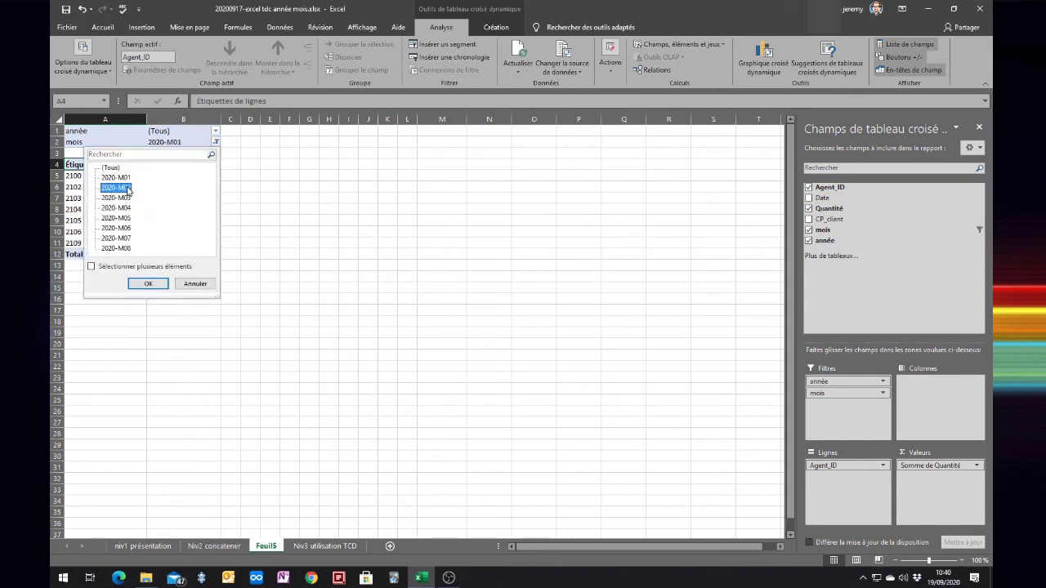
{"action": "left_click", "coordinate": [152, 283]}
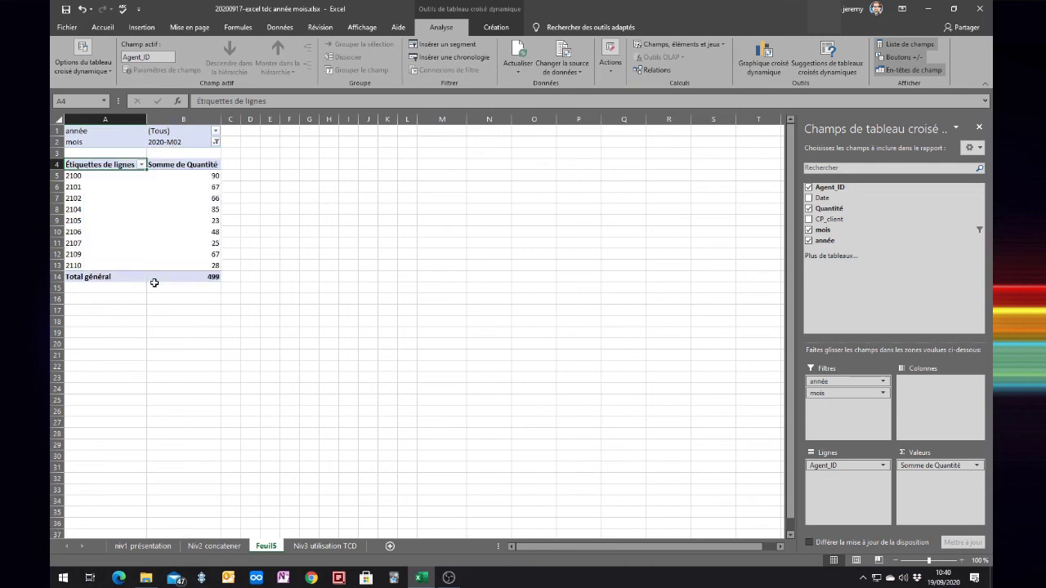